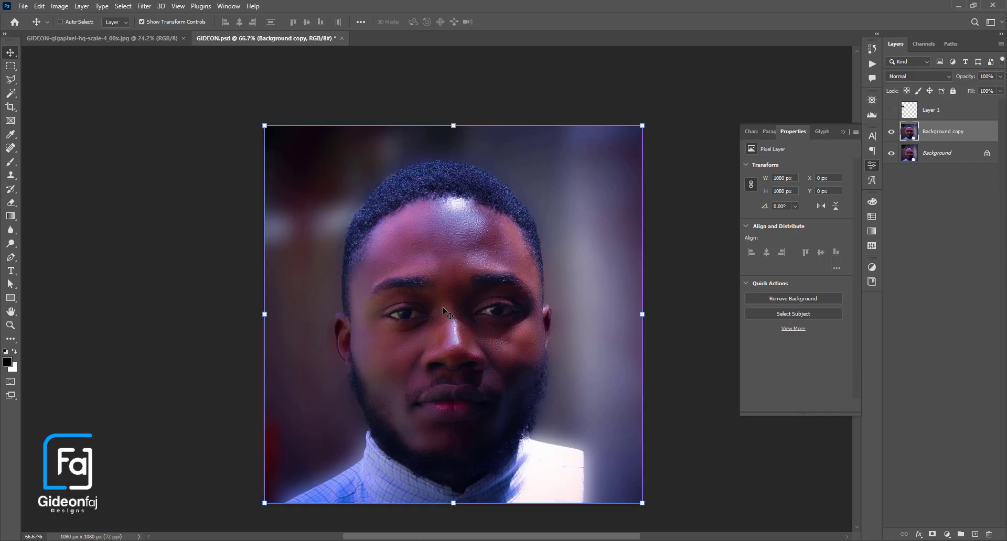
# Step: Make a circular selection about 40 px wide around the iris of the eye on the image's left with the Elliptical Marquee tool
pyautogui.scroll(3, 443, 313)
pyautogui.scroll(1, 422, 320)
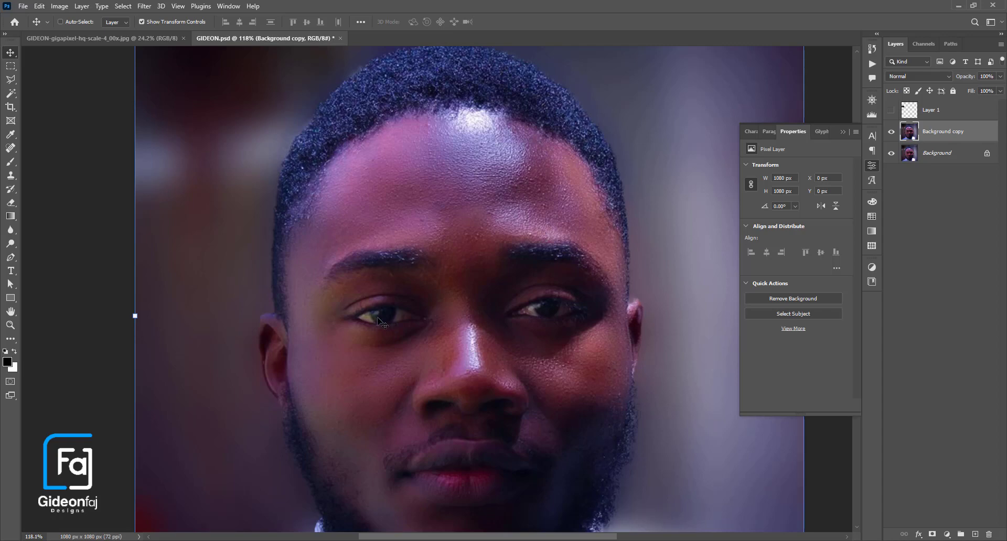
pyautogui.scroll(1, 380, 328)
pyautogui.scroll(1, 380, 328)
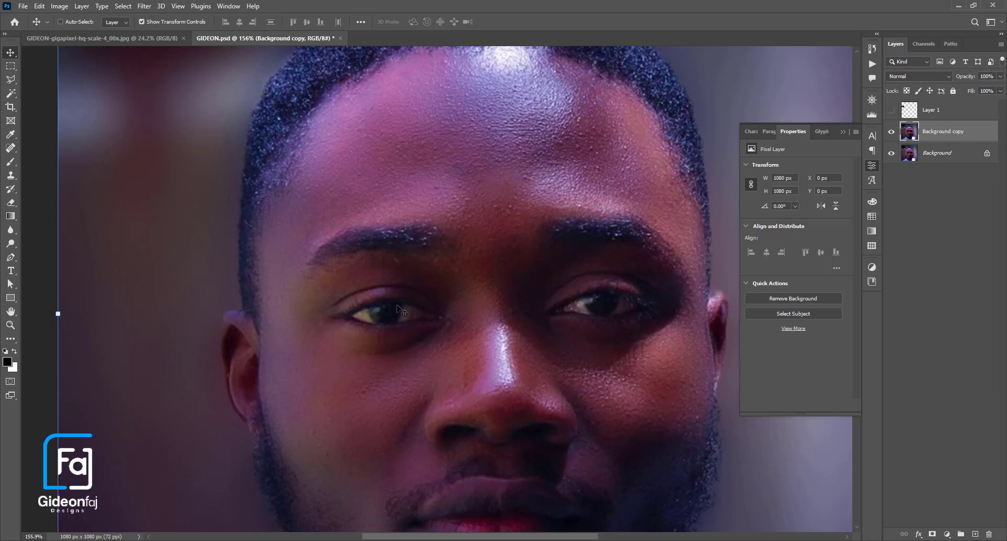
pyautogui.click(13, 70)
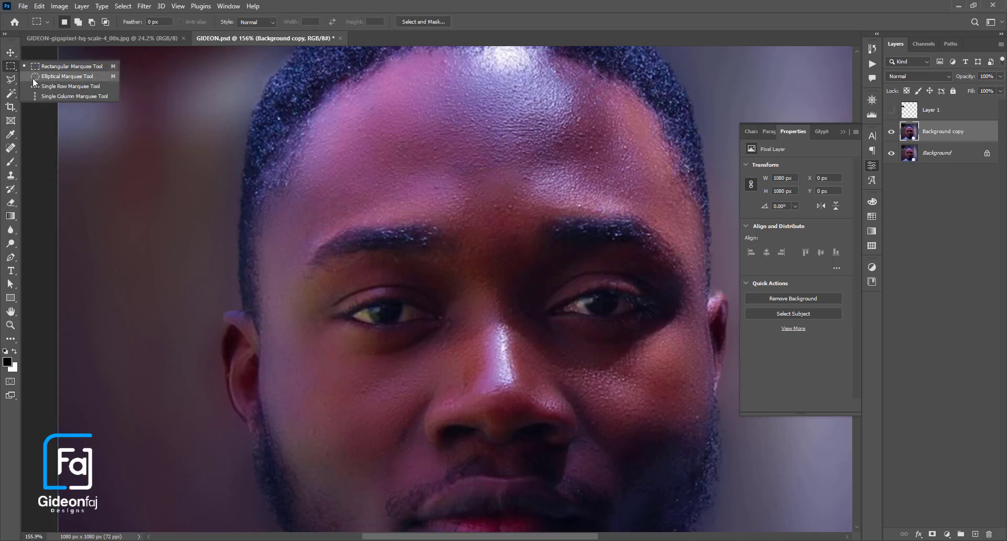
pyautogui.click(32, 78)
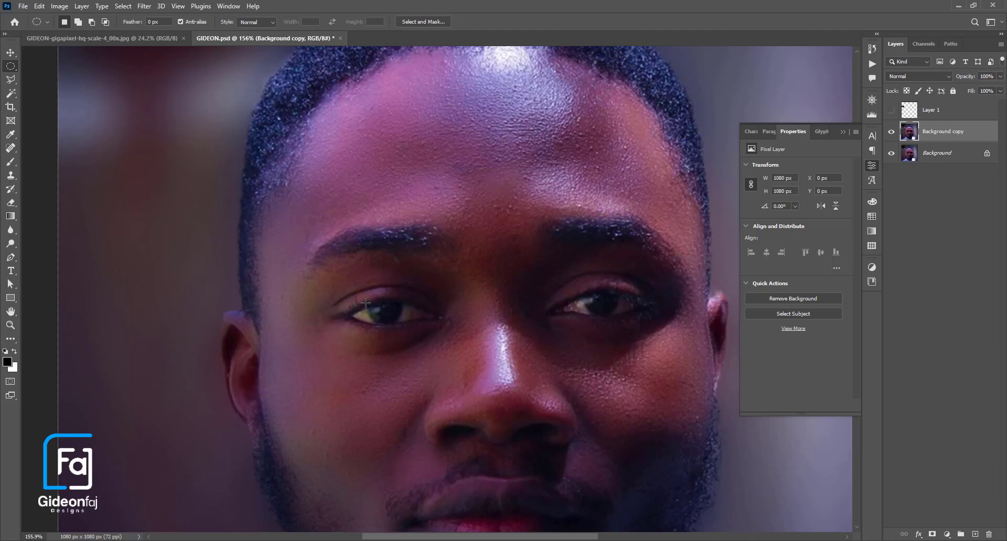
pyautogui.moveTo(365, 303); pyautogui.dragTo(405, 328)
pyautogui.moveTo(406, 328); pyautogui.dragTo(448, 323)
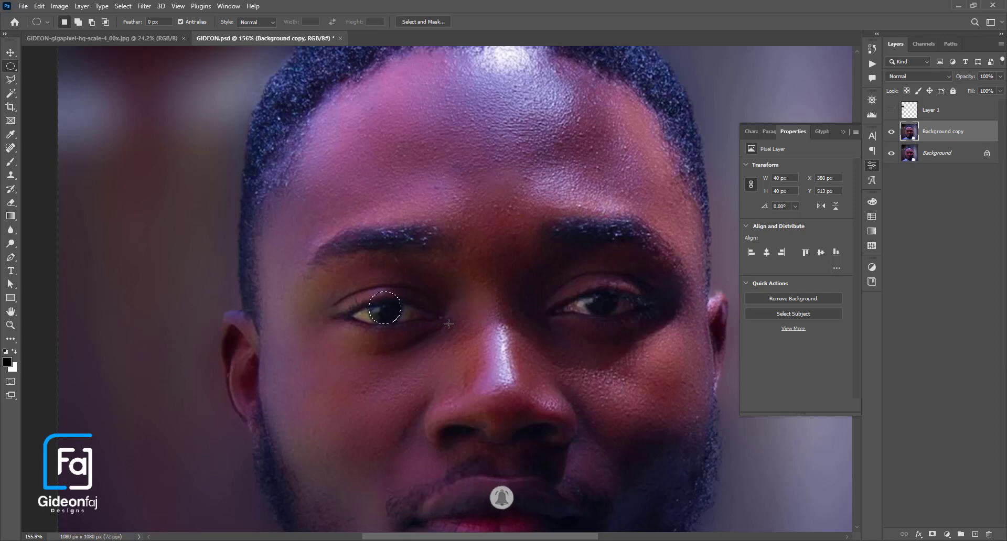
# Step: Subtract the part covering the upper eyelid from the iris selection with the Lasso tool
pyautogui.scroll(3, 370, 301)
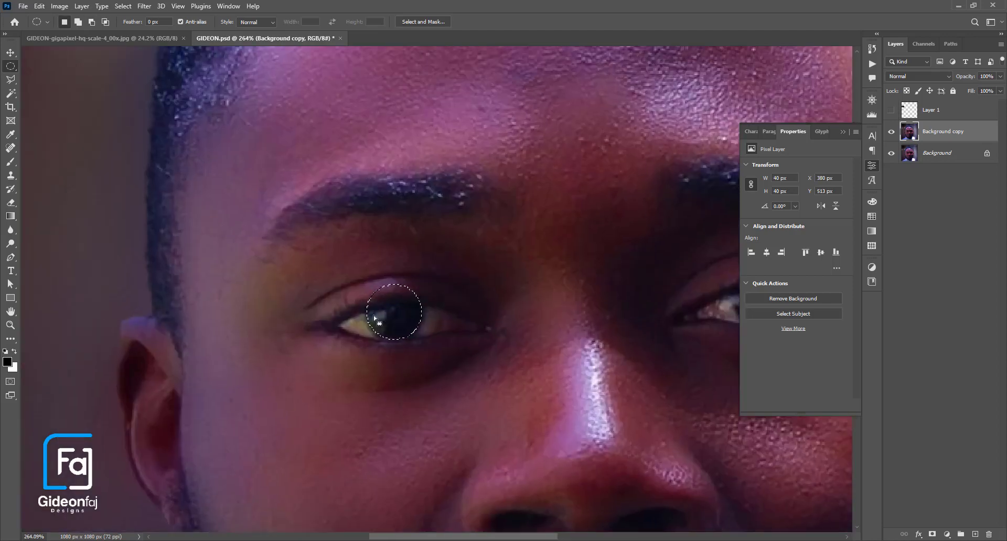
pyautogui.moveTo(11, 80)
pyautogui.mouseDown()
pyautogui.moveTo(49, 90)
pyautogui.moveTo(41, 82)
pyautogui.mouseUp()
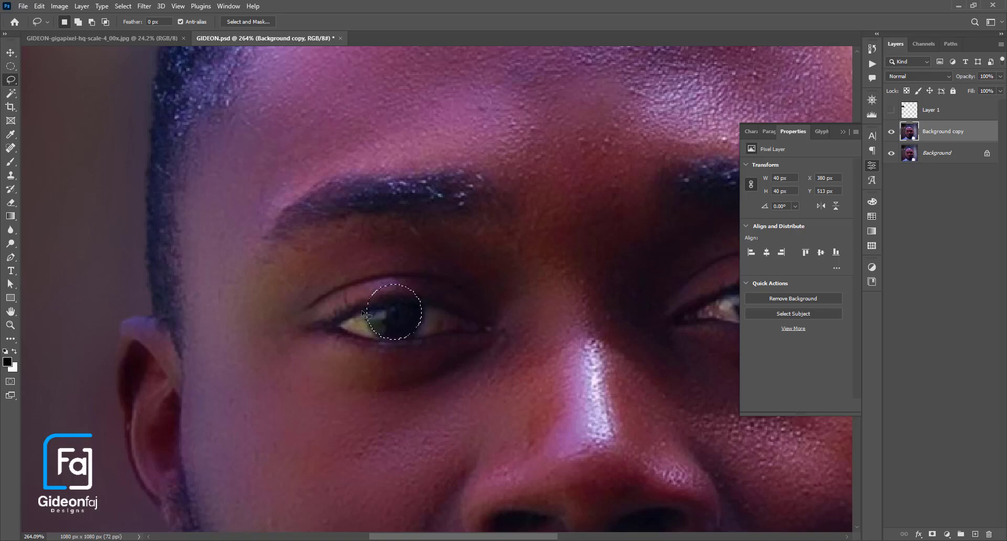
pyautogui.press('alt')
pyautogui.moveTo(361, 313)
pyautogui.mouseDown()
pyautogui.moveTo(422, 310)
pyautogui.moveTo(438, 293)
pyautogui.moveTo(372, 263)
pyautogui.moveTo(350, 304)
pyautogui.moveTo(356, 313)
pyautogui.mouseUp()
pyautogui.moveTo(367, 312)
pyautogui.mouseDown()
pyautogui.moveTo(397, 298)
pyautogui.moveTo(346, 302)
pyautogui.moveTo(368, 315)
pyautogui.mouseUp()
# Step: Add a bright blue Solid Color fill layer masked to the iris selection
pyautogui.click(948, 535)
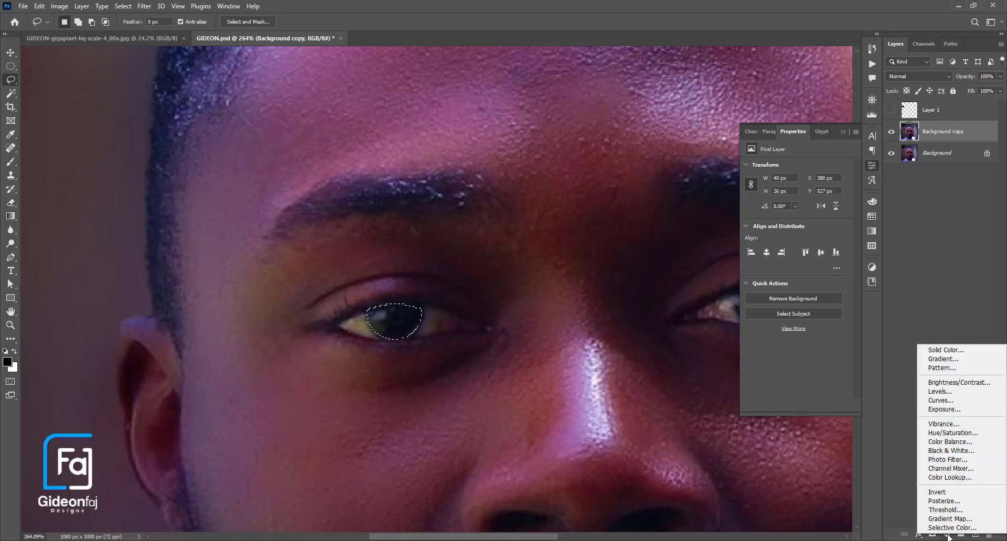
pyautogui.click(946, 350)
pyautogui.moveTo(749, 156); pyautogui.dragTo(795, 192)
pyautogui.click(866, 128)
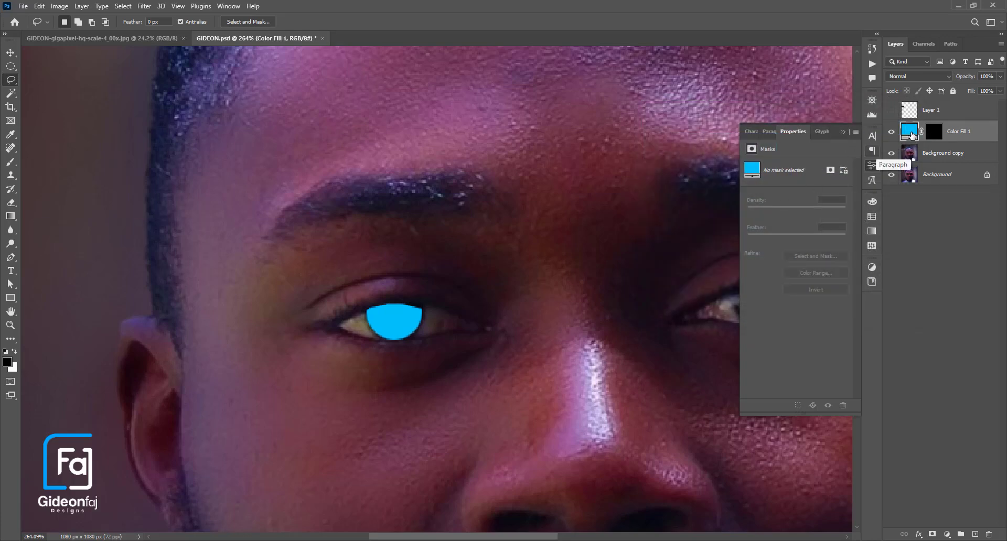
# Step: Set the blue fill layer's blend mode to Soft Light and feather its mask by 1.9 px
pyautogui.click(920, 78)
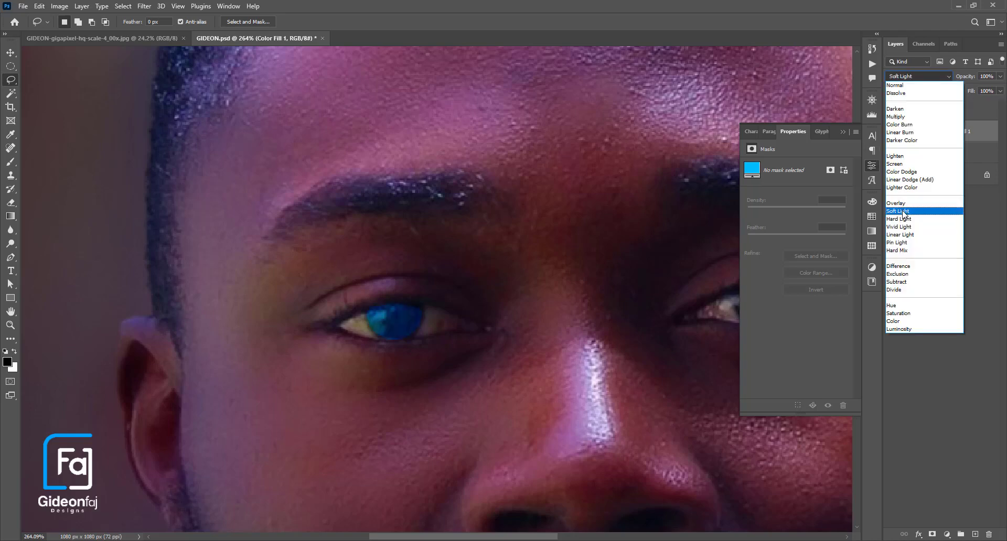
pyautogui.click(903, 214)
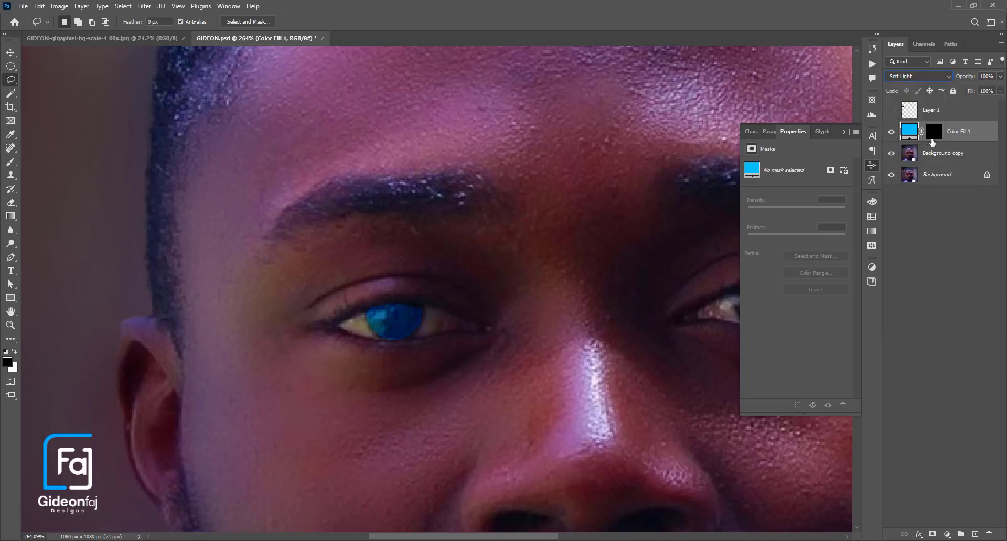
pyautogui.click(934, 136)
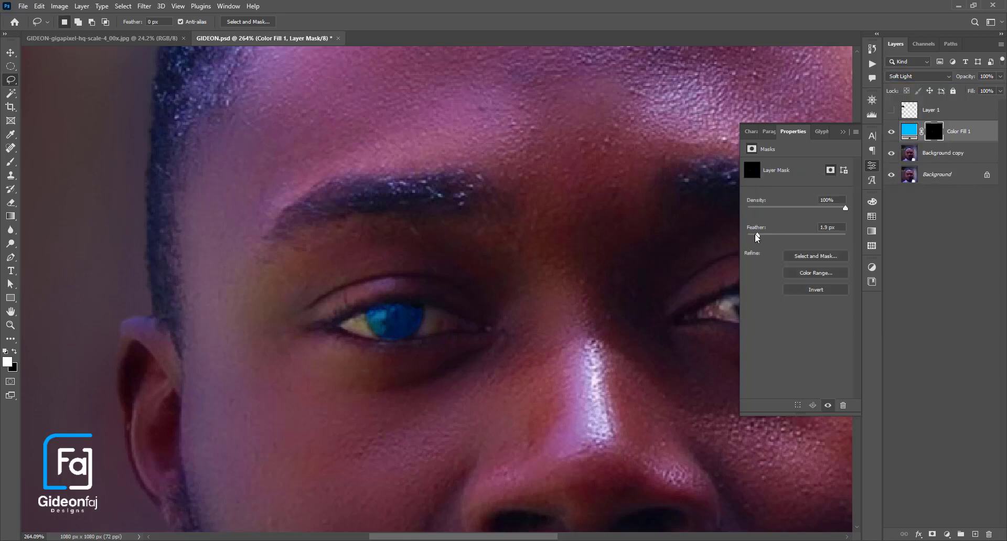
pyautogui.click(976, 141)
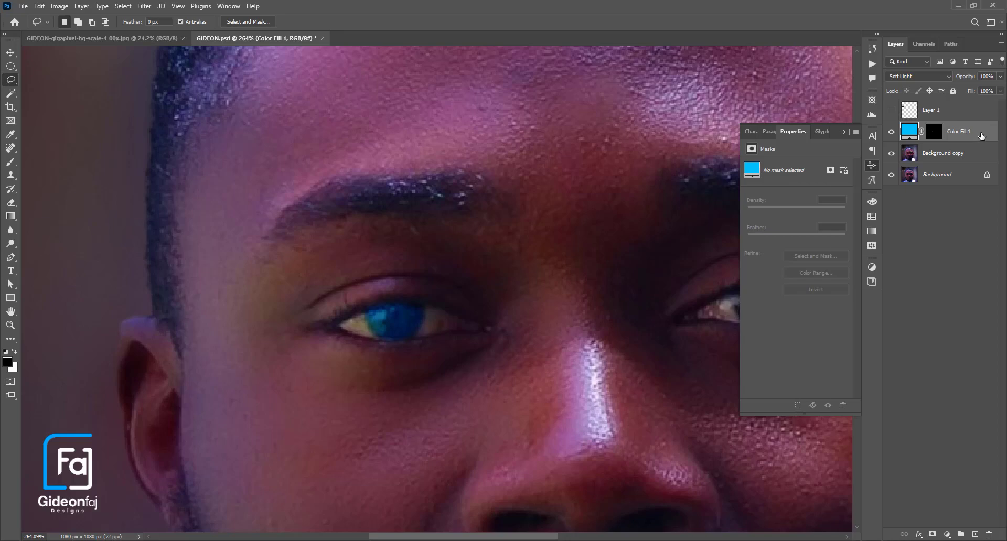
# Step: Split the fill layer's Blend If black slider for the underlying layer to 0 / 54 in its blending options
pyautogui.rightClick(979, 137)
pyautogui.click(886, 99)
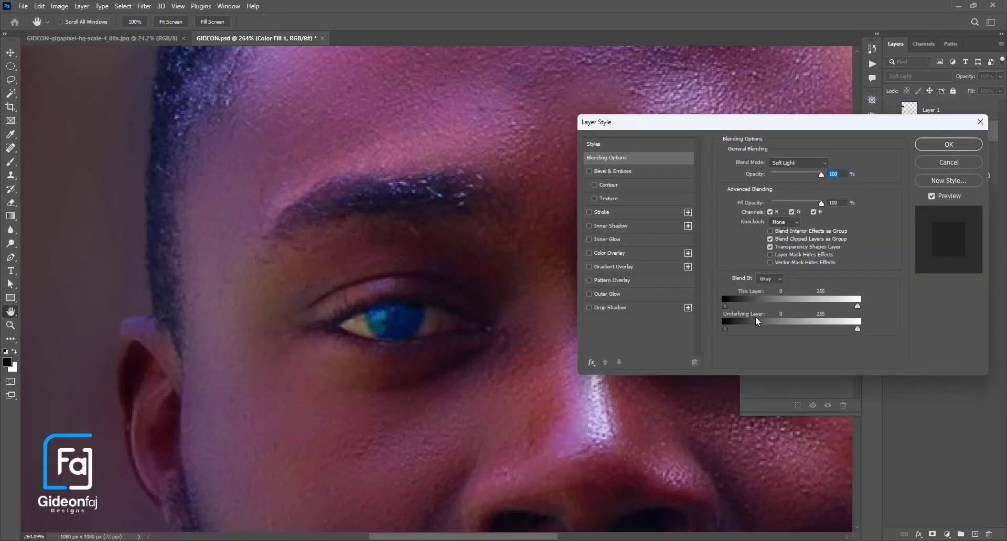
pyautogui.keyDown('alt'); pyautogui.click(725, 329); pyautogui.keyUp('alt')
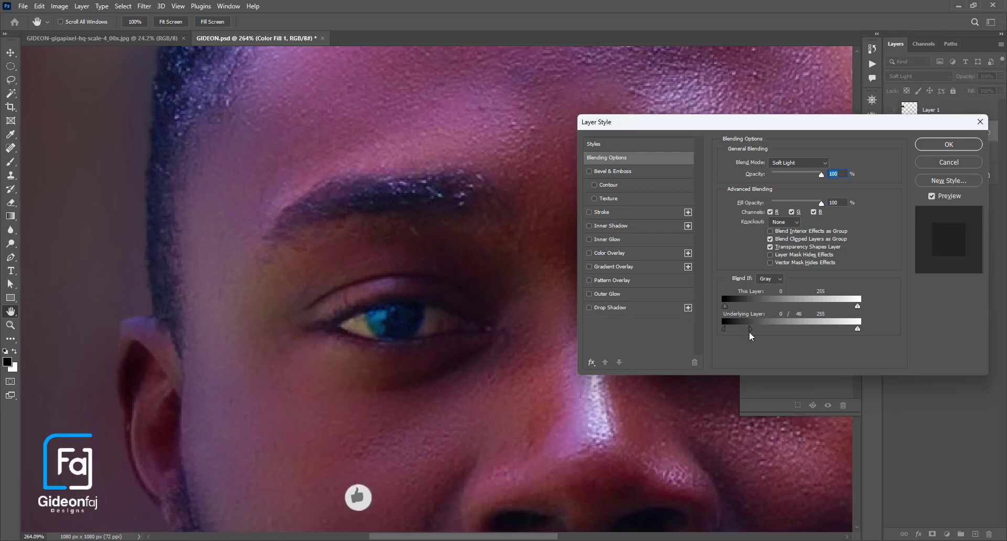
pyautogui.moveTo(749, 331); pyautogui.dragTo(753, 332)
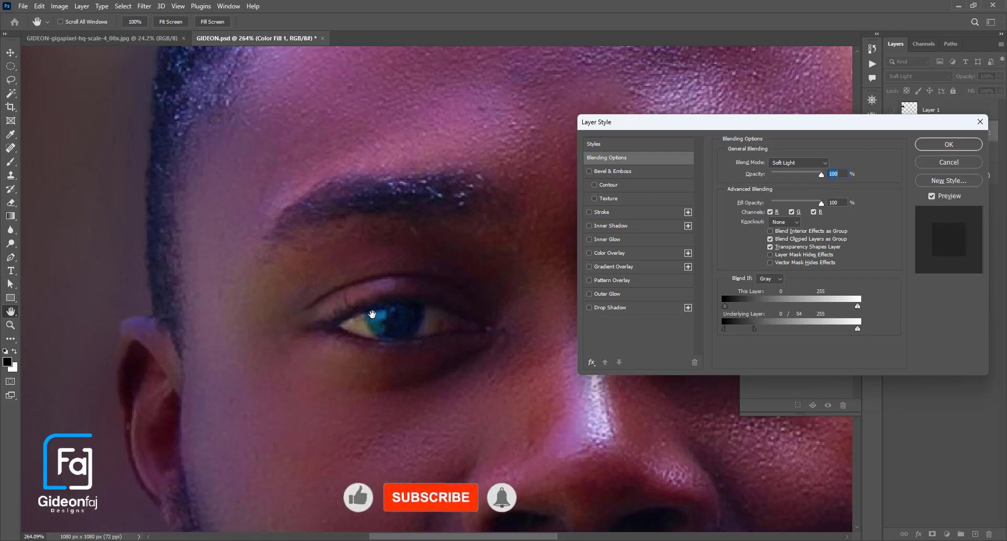
pyautogui.click(941, 145)
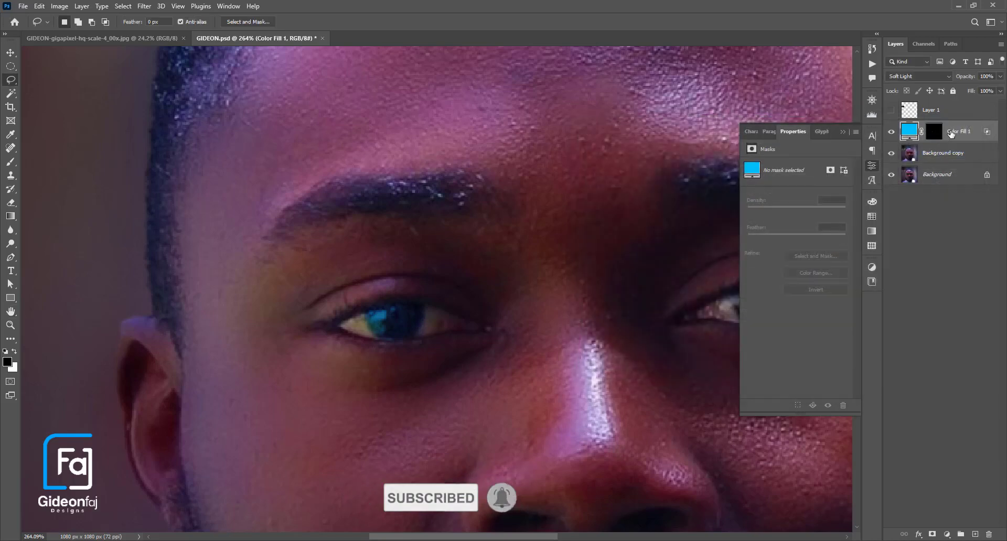
# Step: Turn off the transform controls and compare the eye with the blue fill layer hidden and shown
pyautogui.scroll(-6, 415, 328)
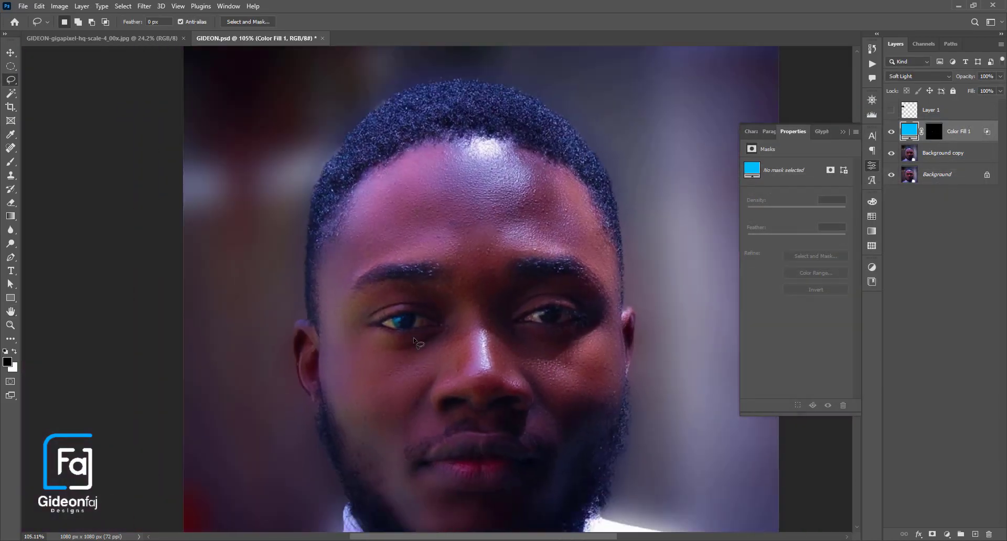
pyautogui.press('v')
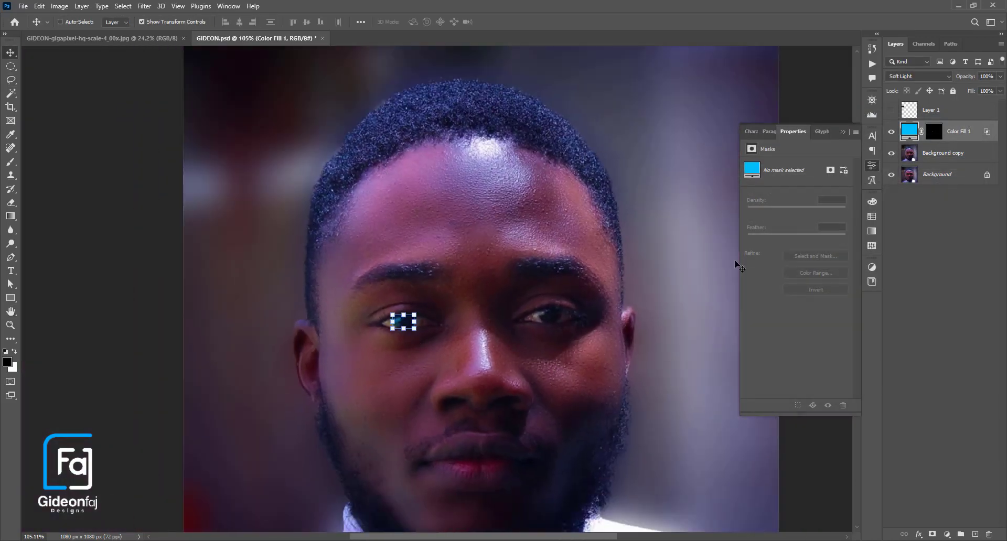
pyautogui.click(187, 23)
pyautogui.click(891, 132)
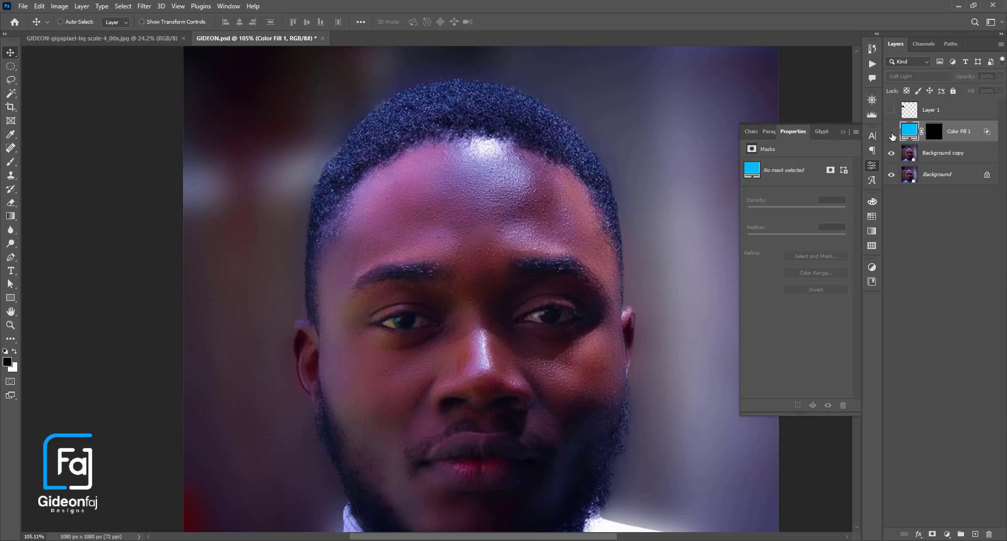
pyautogui.click(891, 131)
# Step: Duplicate the blue fill layer and place the copy over the iris of the other eye
pyautogui.scroll(3, 476, 325)
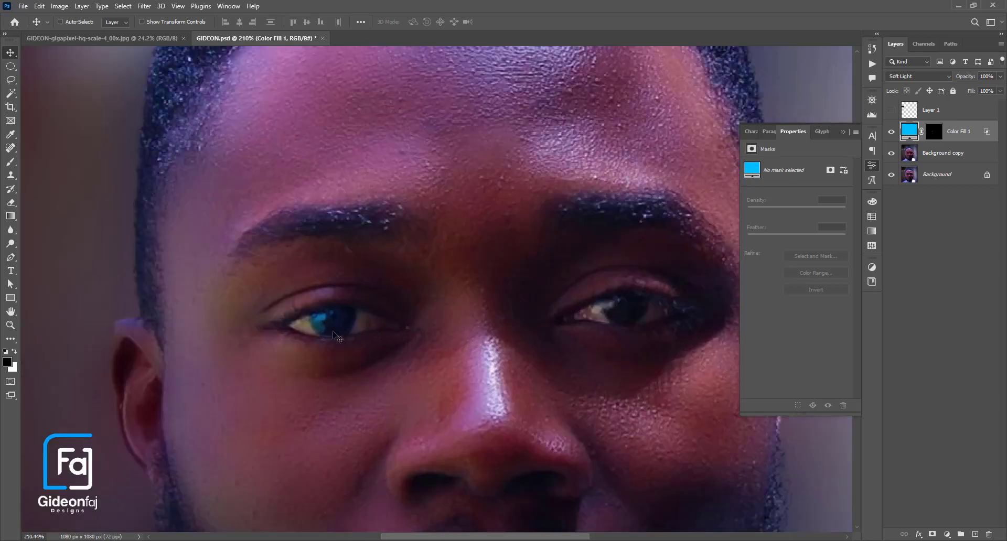
pyautogui.moveTo(329, 322); pyautogui.dragTo(627, 314)
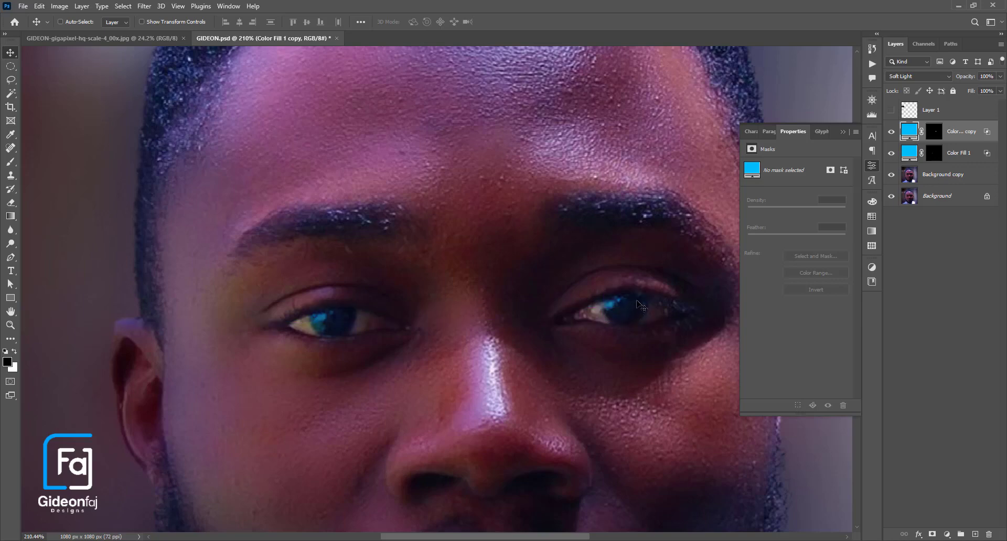
pyautogui.scroll(-5, 629, 300)
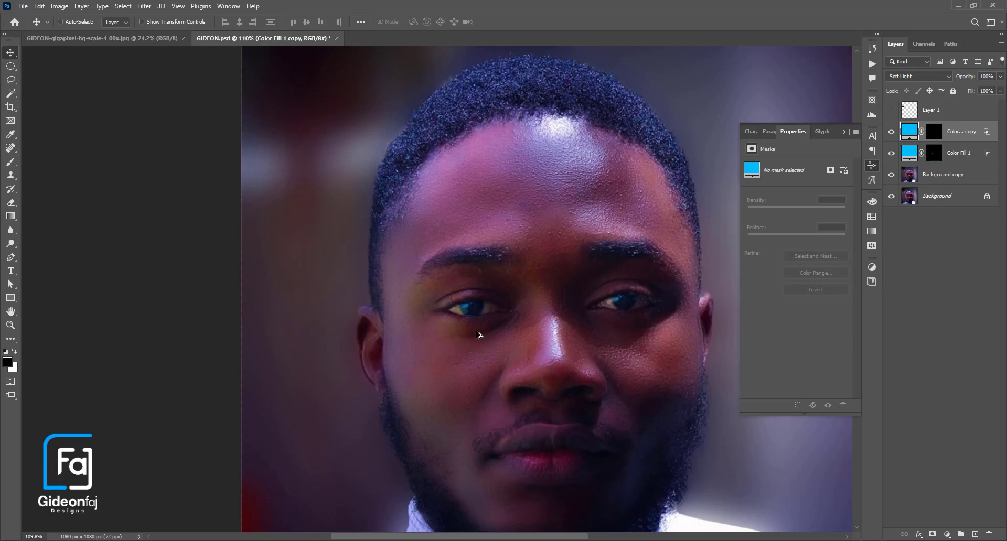
# Step: Set up a 10 px brush with black on the Color Fill 1 mask and clean up the blue around the first iris
pyautogui.scroll(5, 478, 330)
pyautogui.click(935, 153)
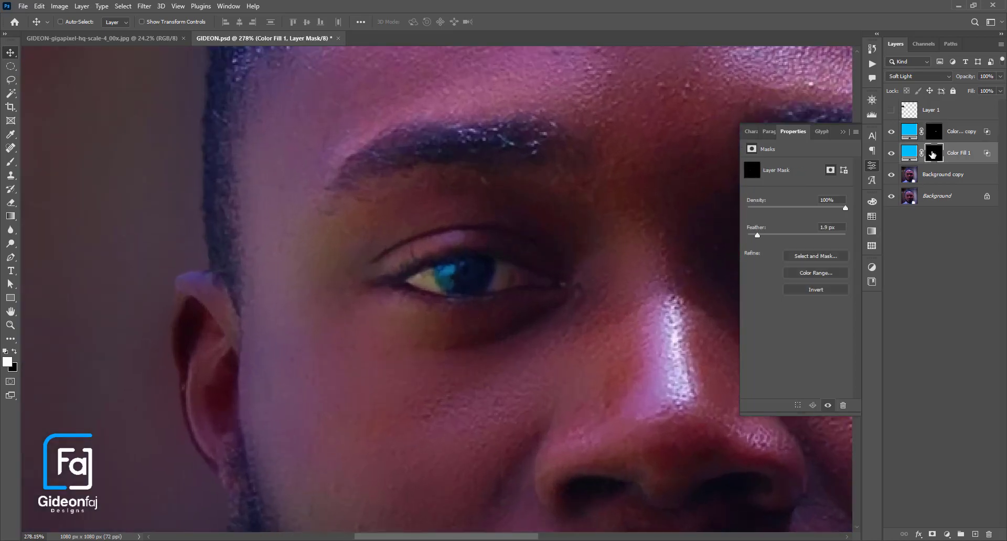
pyautogui.press('x')
pyautogui.press('b')
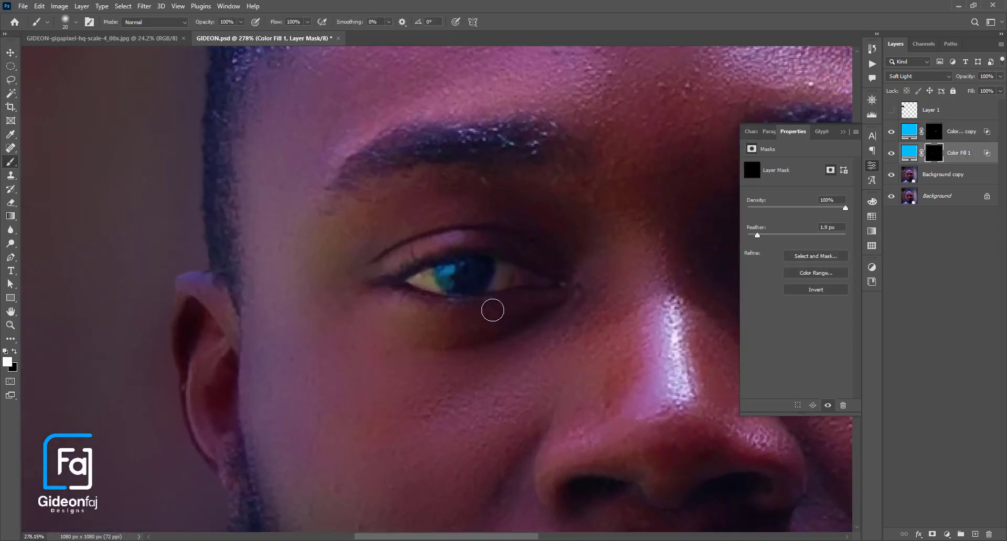
pyautogui.press('[')
pyautogui.press('x')
pyautogui.keyDown('alt'); pyautogui.scroll(-4, 502, 299); pyautogui.keyUp('alt')
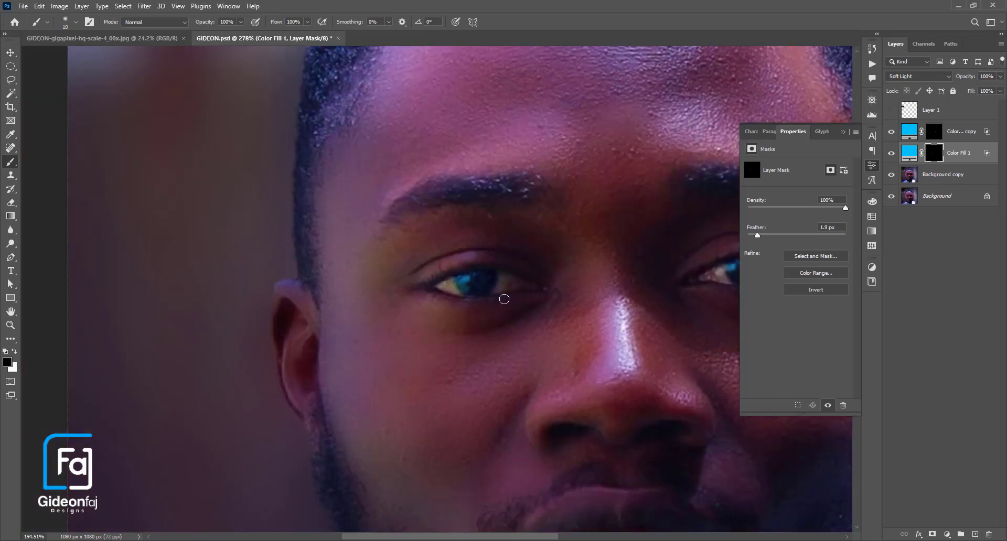
pyautogui.moveTo(574, 281); pyautogui.dragTo(521, 282)
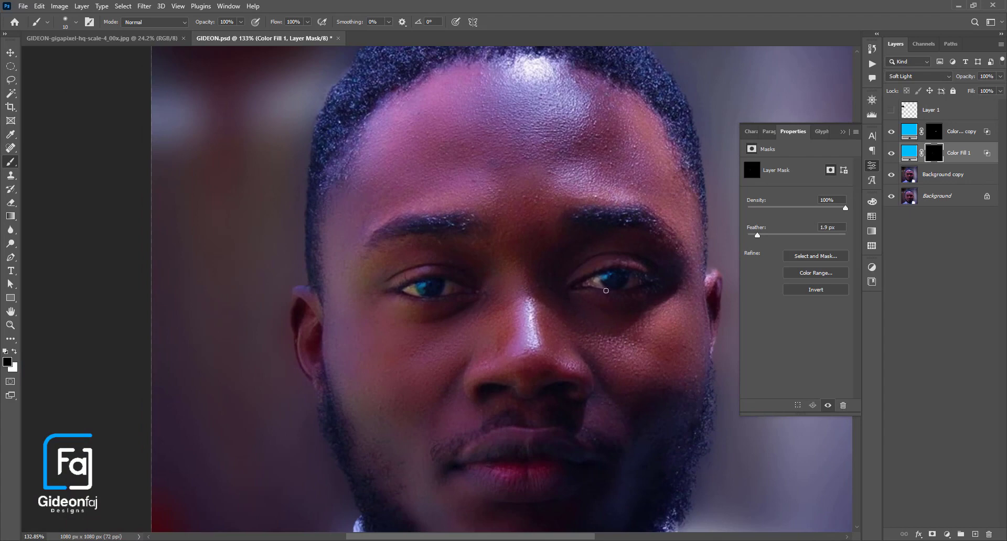
# Step: Paint white on the Color Fill 1 mask along the iris of the eye on the image's right
pyautogui.scroll(2, 606, 291)
pyautogui.keyDown('alt'); pyautogui.scroll(3, 609, 309); pyautogui.keyUp('alt')
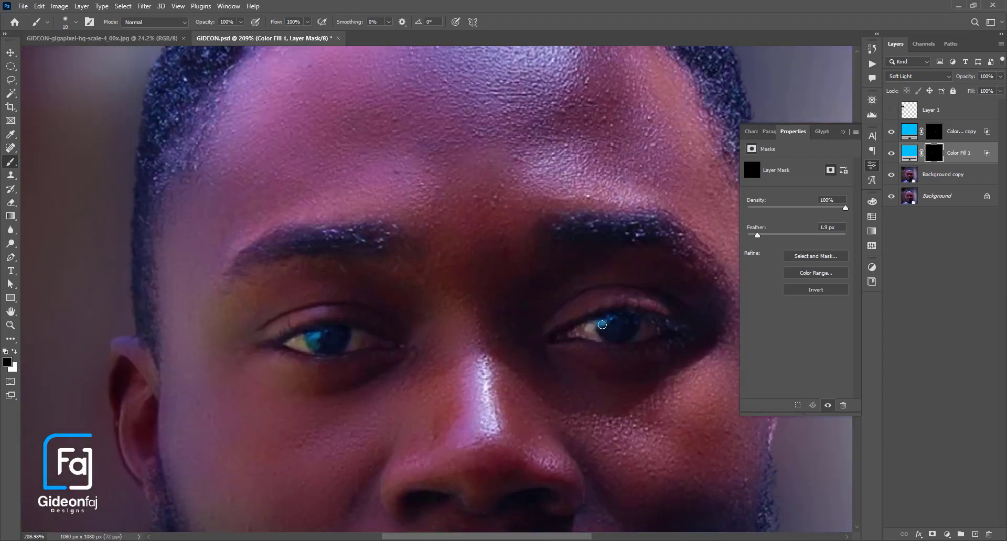
pyautogui.press('x')
pyautogui.moveTo(601, 327); pyautogui.dragTo(628, 334)
pyautogui.keyDown('alt'); pyautogui.scroll(-3, 632, 328); pyautogui.keyUp('alt')
pyautogui.keyDown('alt'); pyautogui.scroll(-1, 647, 341); pyautogui.keyUp('alt')
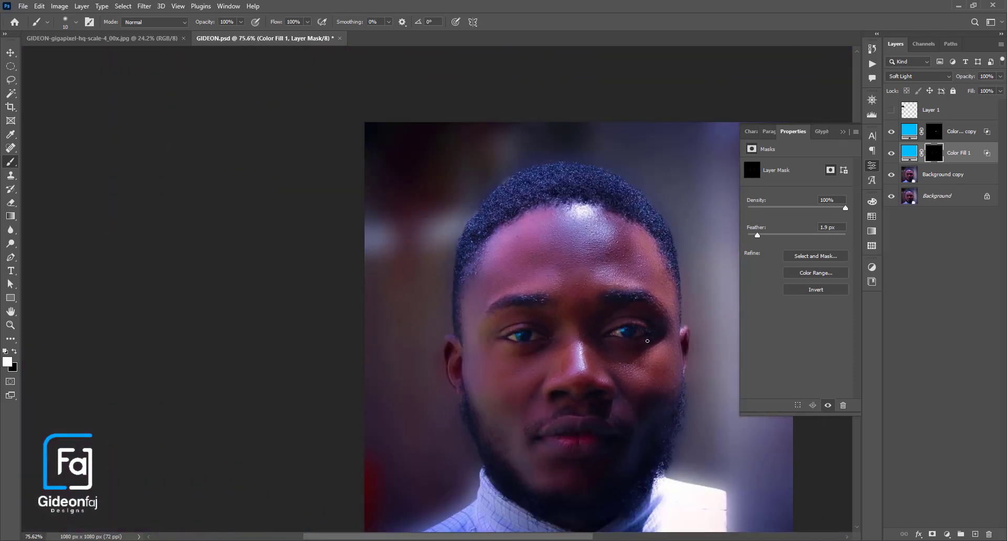
# Step: Group the two blue fill layers and lower the group's opacity to 73%
pyautogui.keyDown('shift'); pyautogui.click(958, 140); pyautogui.keyUp('shift')
pyautogui.press('x')
pyautogui.hotkey('ctrl', 'g')
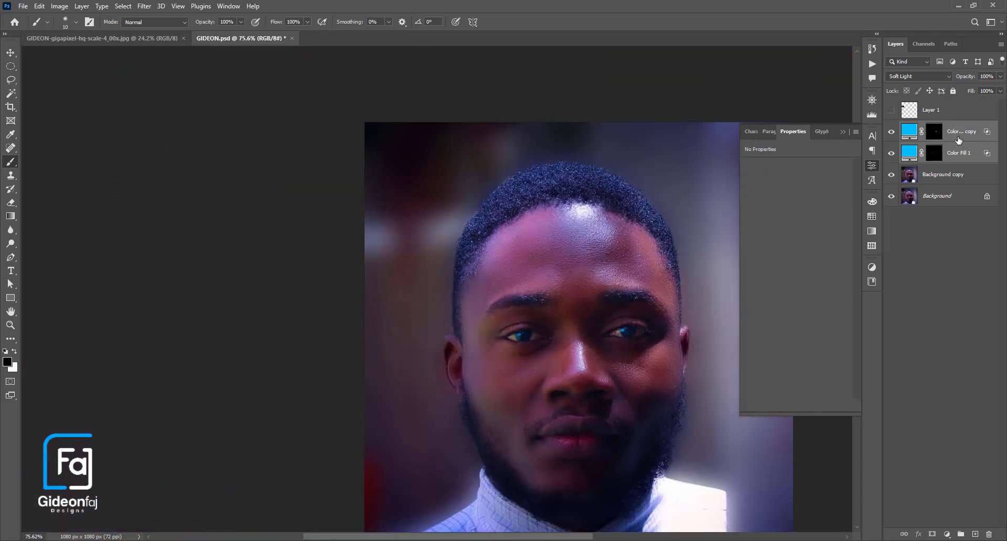
pyautogui.moveTo(969, 78); pyautogui.dragTo(956, 79)
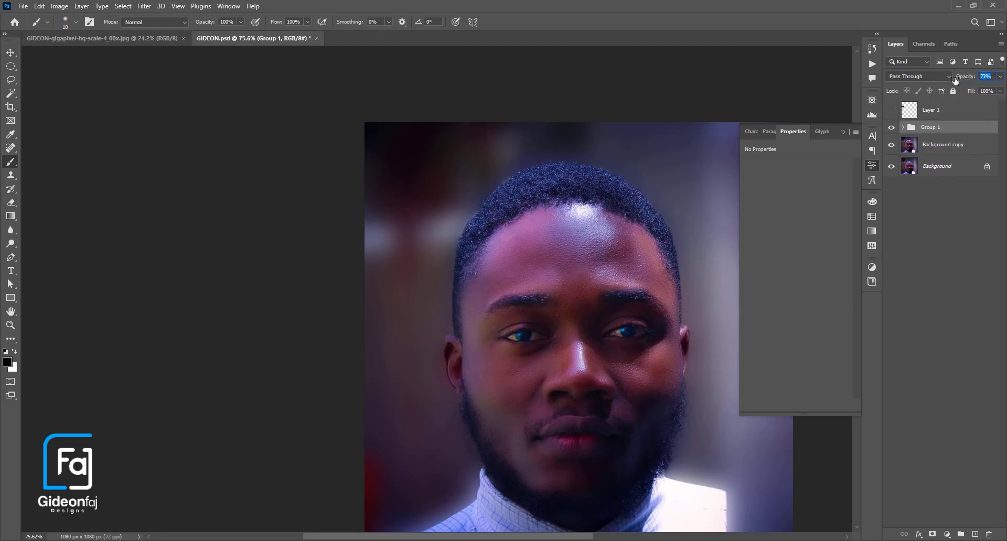
# Step: Compare the portrait with and without the blue eye group, leaving Group 1 hidden
pyautogui.click(892, 128)
pyautogui.click(891, 128)
pyautogui.click(893, 129)
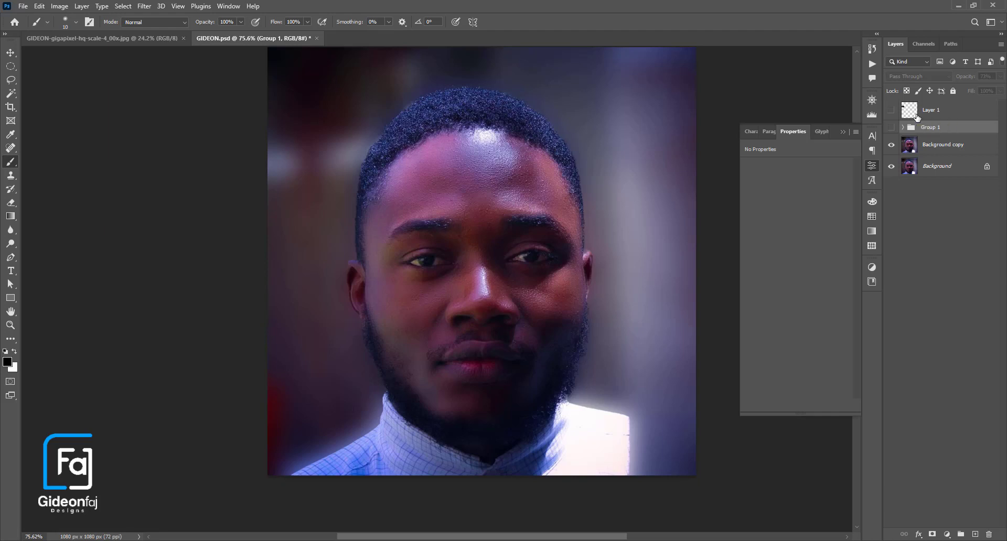
# Step: Show Layer 1 and move its blue eye cutout over the eye on the portrait's left
pyautogui.click(891, 111)
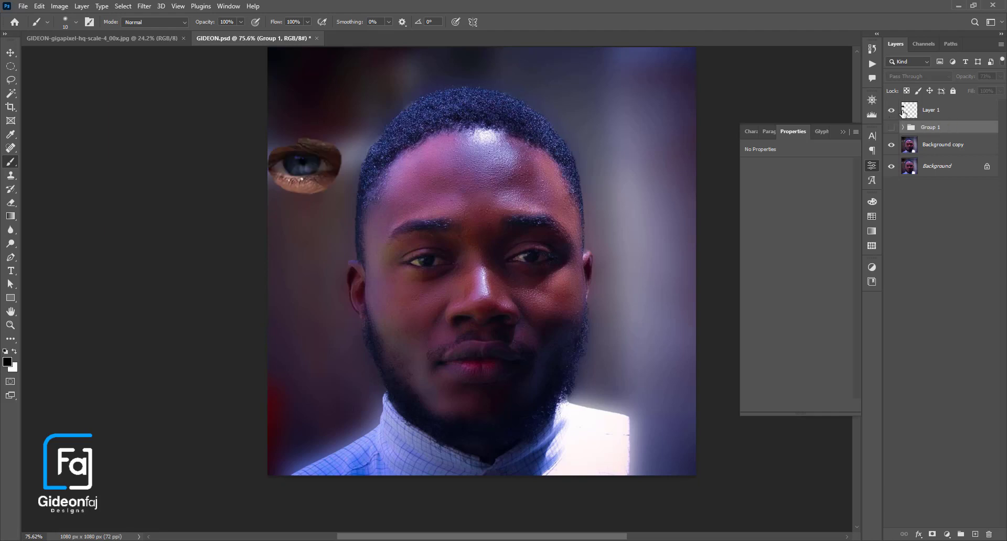
pyautogui.click(10, 53)
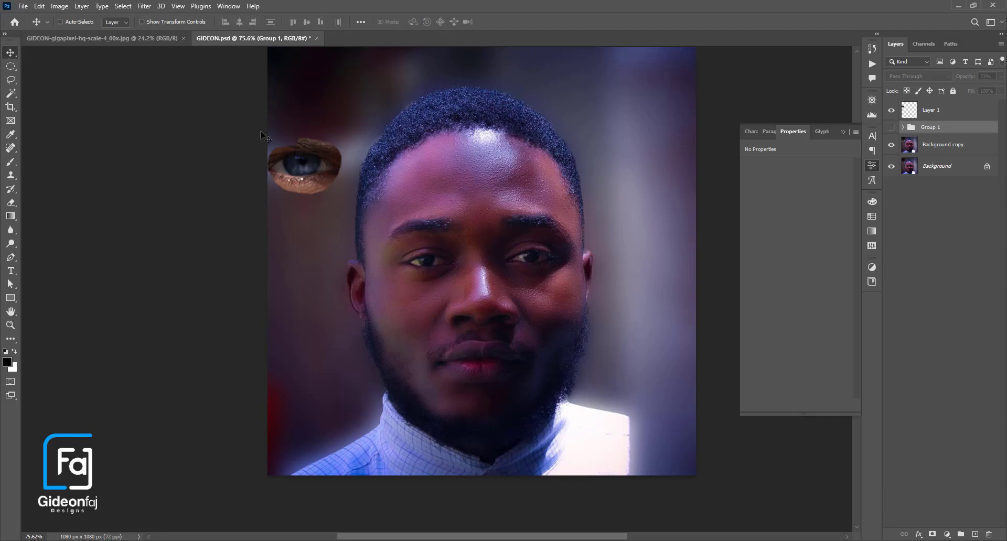
pyautogui.moveTo(288, 176)
pyautogui.mouseDown()
pyautogui.moveTo(429, 273)
pyautogui.moveTo(469, 265)
pyautogui.moveTo(445, 266)
pyautogui.mouseUp()
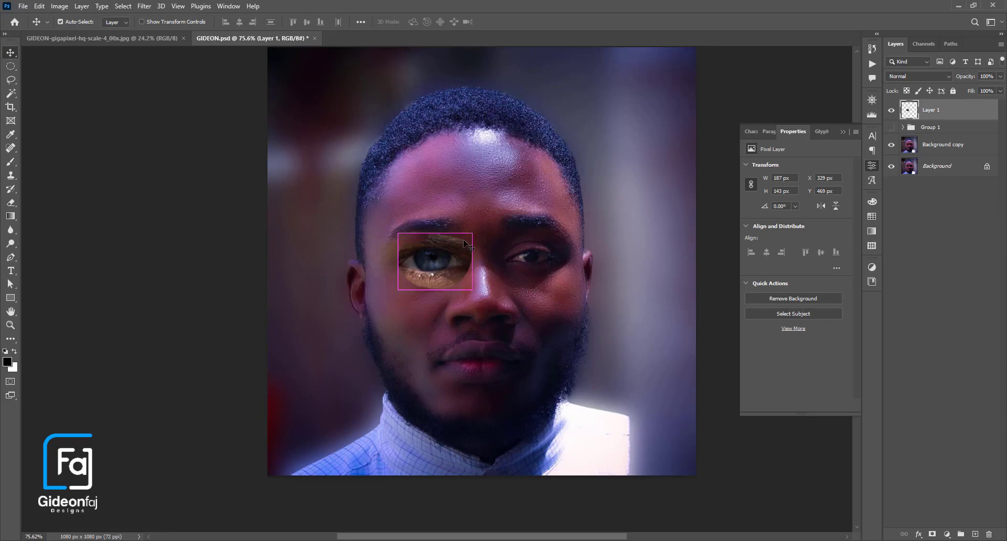
# Step: Scale the Layer 1 eye cutout down to about 51% and lower the layer's opacity to 67%
pyautogui.hotkey('ctrl', 't')
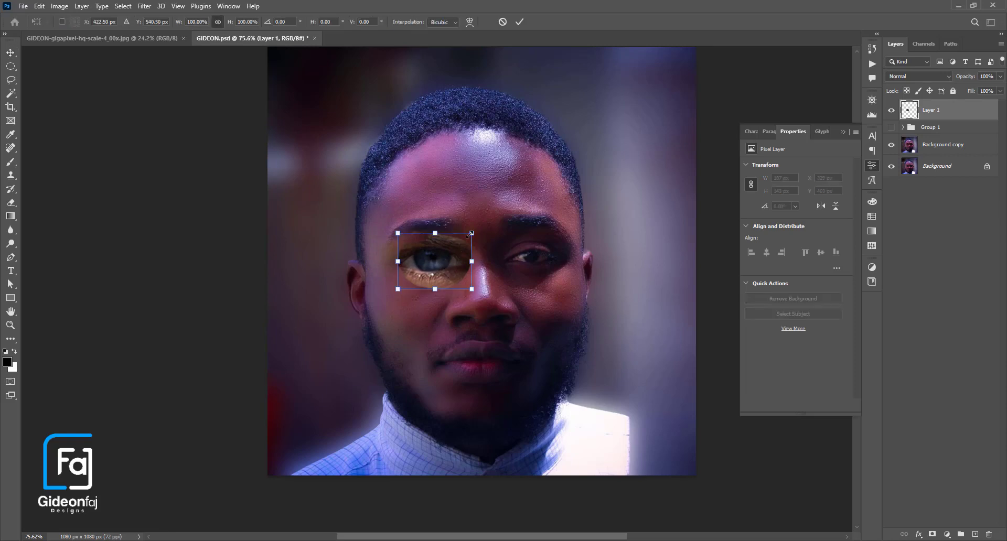
pyautogui.moveTo(472, 233); pyautogui.dragTo(434, 264)
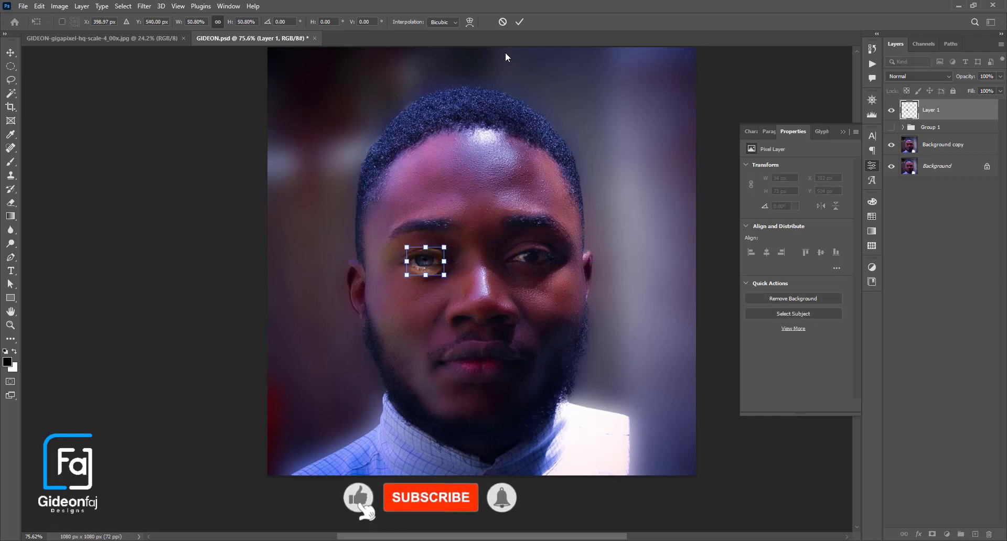
pyautogui.click(518, 22)
pyautogui.moveTo(971, 77); pyautogui.dragTo(954, 77)
pyautogui.scroll(6, 394, 282)
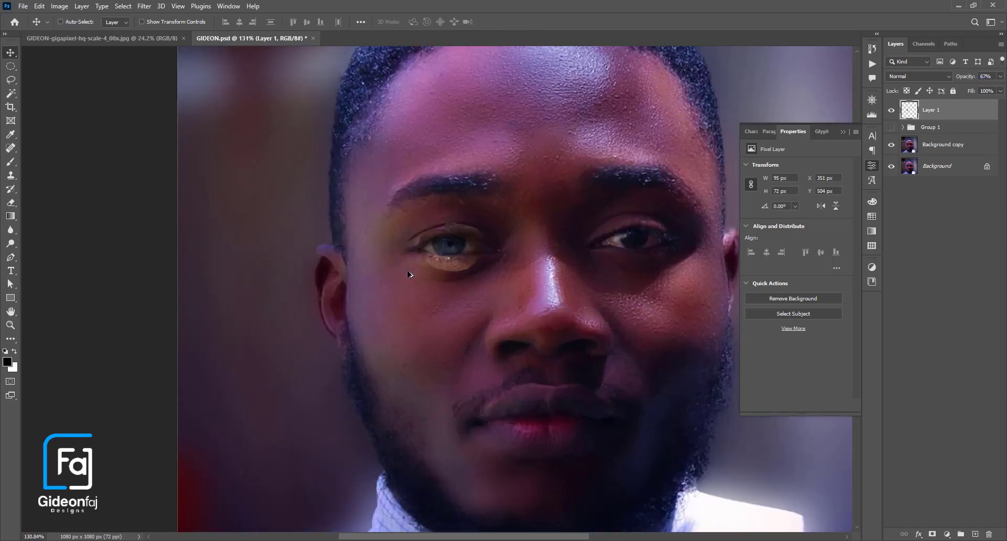
# Step: Fit the cutout over the portrait's eye, scaling it to about 91%, and return Layer 1's opacity to 100%
pyautogui.moveTo(459, 245); pyautogui.dragTo(505, 232)
pyautogui.hotkey('ctrl', 't')
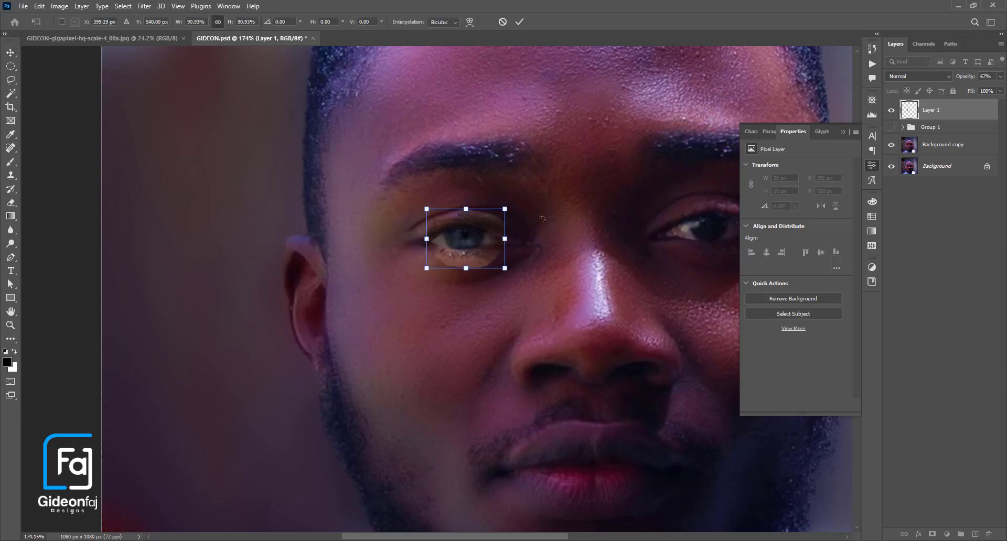
pyautogui.press('Return')
pyautogui.moveTo(965, 77); pyautogui.dragTo(950, 79)
pyautogui.moveTo(470, 256); pyautogui.dragTo(481, 237)
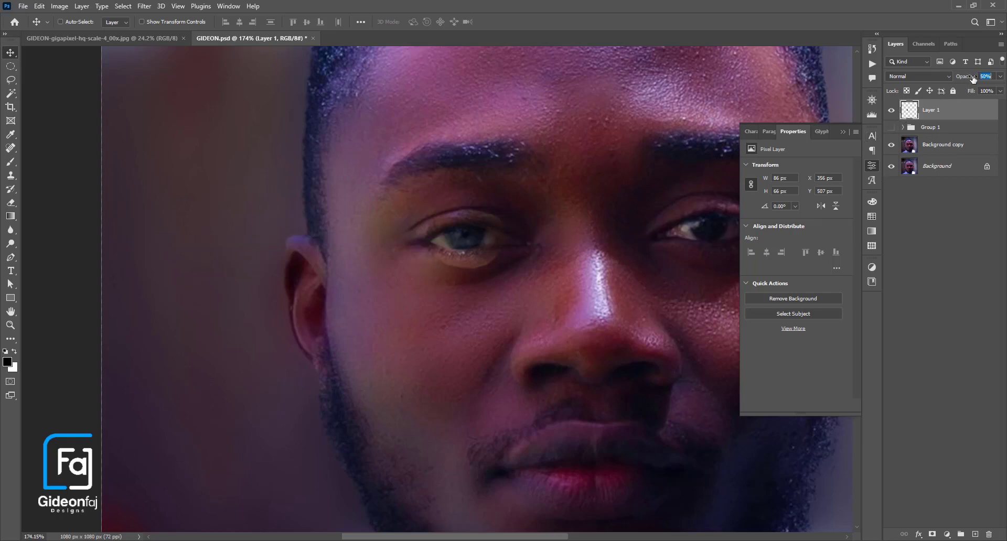
pyautogui.moveTo(964, 79); pyautogui.dragTo(1001, 81)
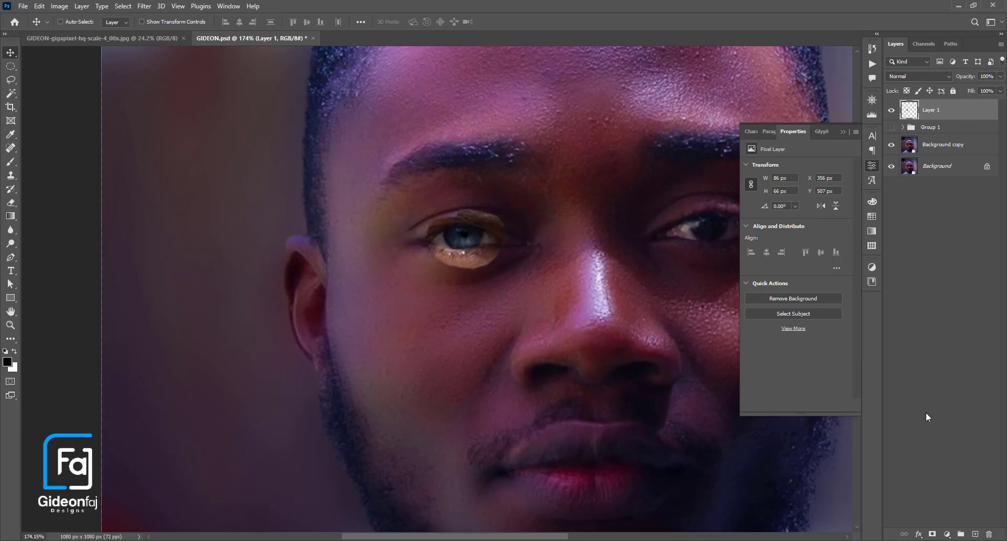
# Step: Add a layer mask to Layer 1 and paint black over the cutout's skin above and below the eye
pyautogui.click(932, 535)
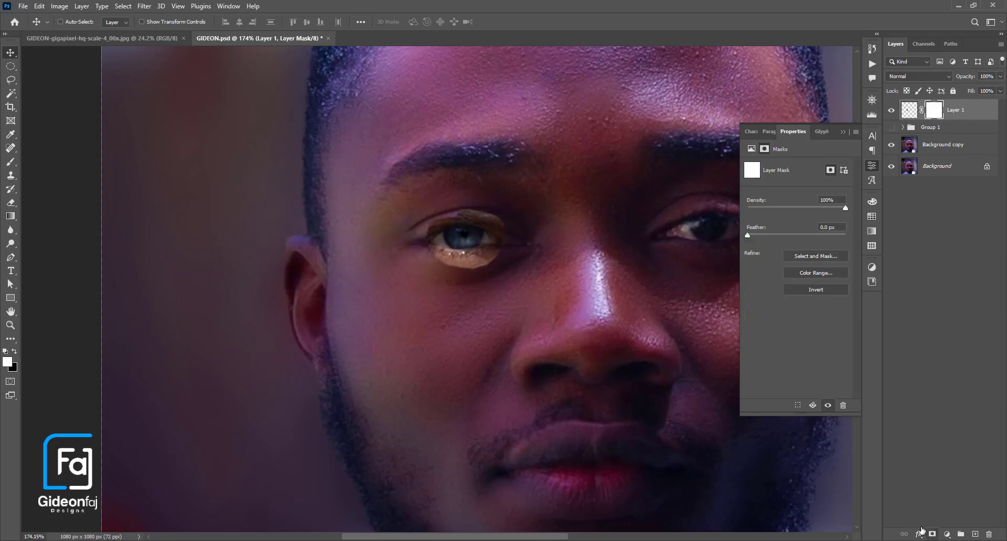
pyautogui.click(11, 165)
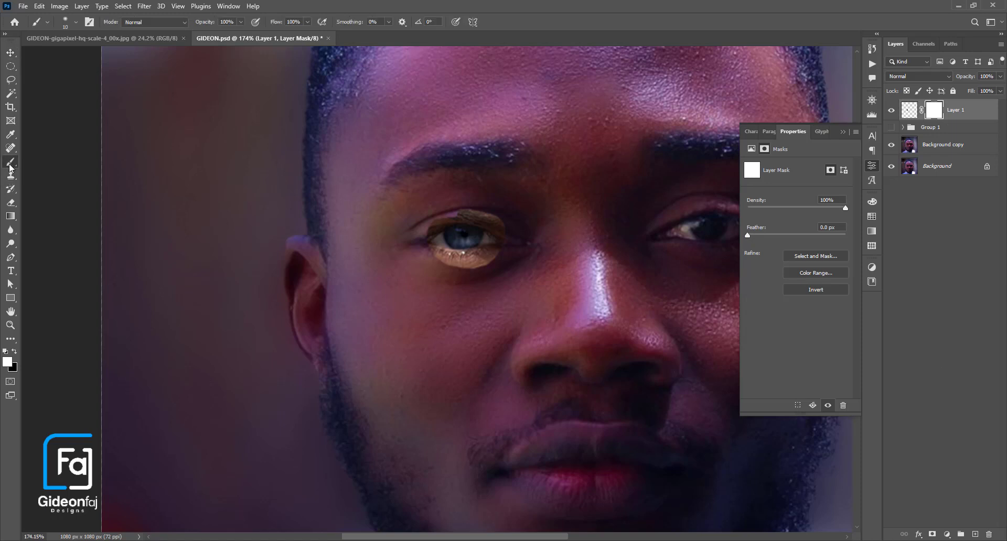
pyautogui.click(14, 351)
pyautogui.press(']')
pyautogui.press(']')
pyautogui.moveTo(459, 215)
pyautogui.mouseDown()
pyautogui.moveTo(427, 218)
pyautogui.moveTo(419, 247)
pyautogui.moveTo(479, 266)
pyautogui.moveTo(501, 238)
pyautogui.moveTo(499, 216)
pyautogui.moveTo(458, 205)
pyautogui.moveTo(471, 204)
pyautogui.mouseUp()
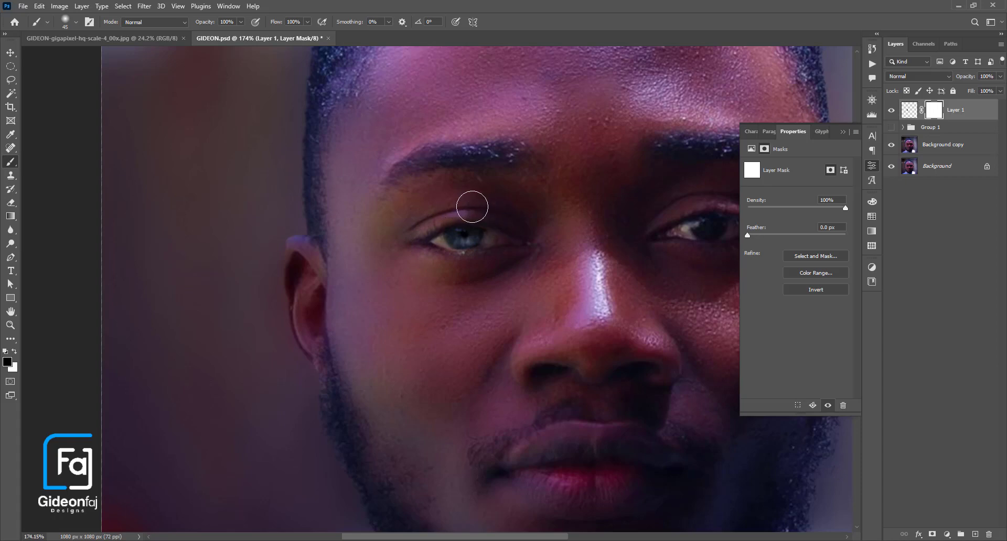
# Step: Paint white on the Layer 1 mask with a smaller brush to restore the blue iris
pyautogui.scroll(2, 496, 262)
pyautogui.scroll(1, 496, 262)
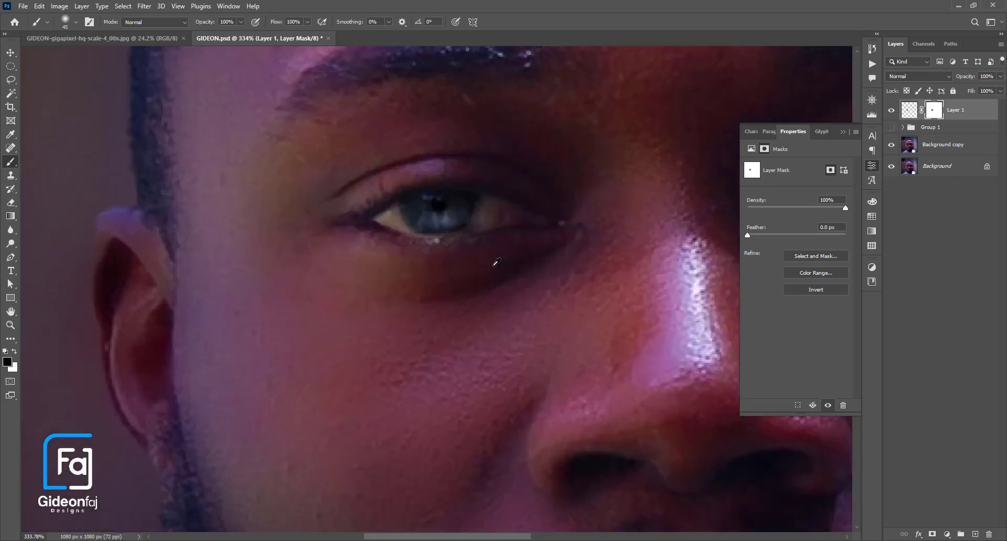
pyautogui.press('[')
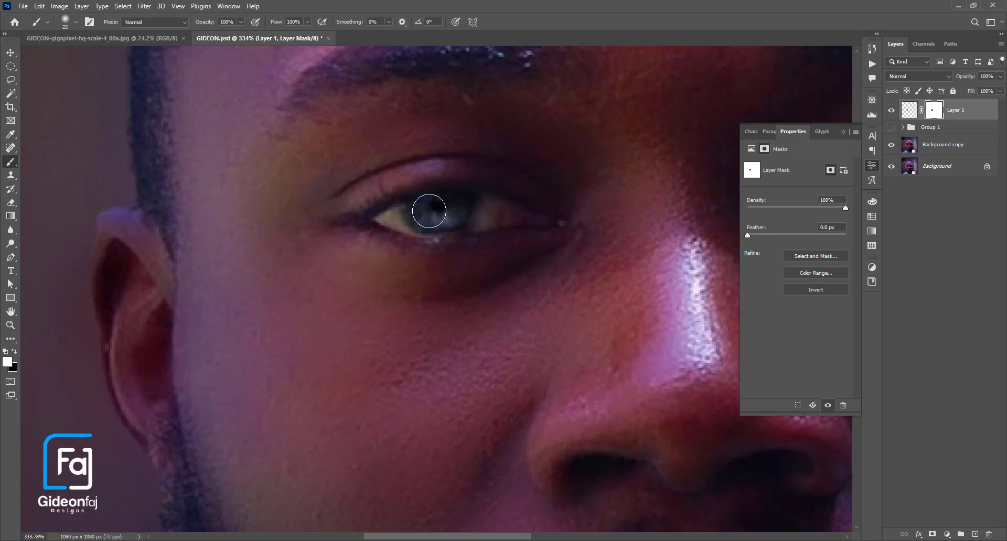
pyautogui.press('x')
pyautogui.press('[')
pyautogui.moveTo(418, 214); pyautogui.dragTo(443, 223)
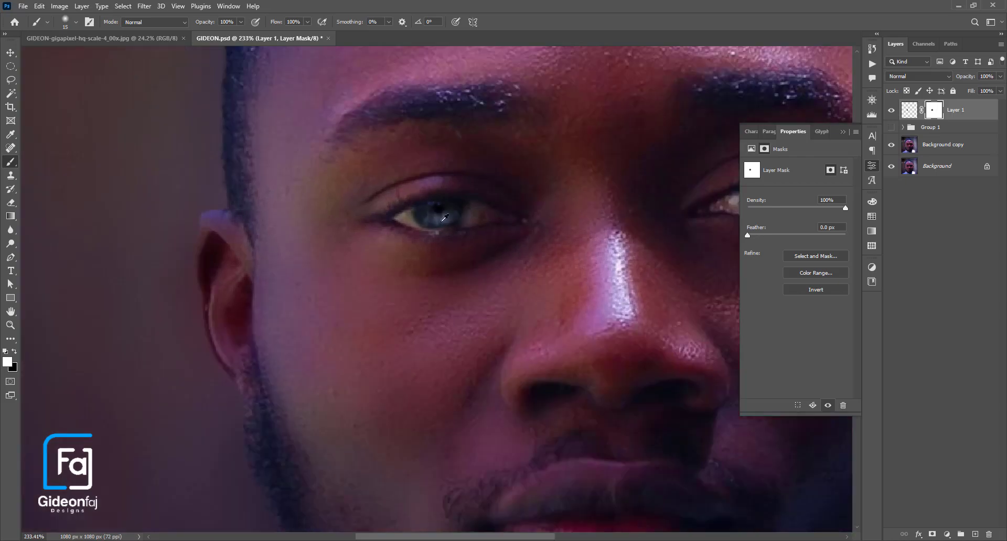
pyautogui.scroll(-3, 440, 215)
# Step: Nudge the Layer 1 eye cutout slightly so its iris lines up with the portrait's eye
pyautogui.click(909, 110)
pyautogui.press('v')
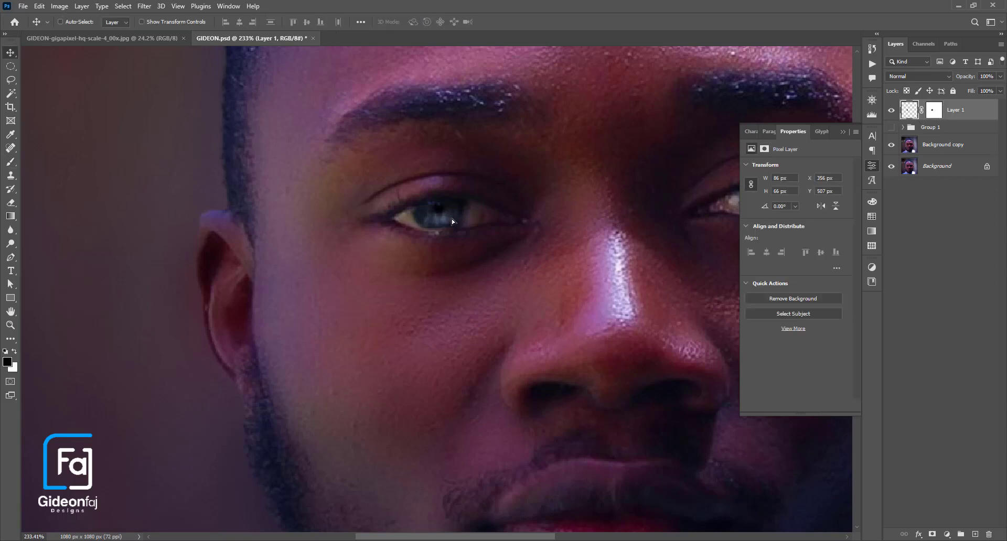
pyautogui.moveTo(451, 216)
pyautogui.mouseDown()
pyautogui.moveTo(438, 218)
pyautogui.moveTo(450, 219)
pyautogui.mouseUp()
pyautogui.press('ctrl')
pyautogui.hotkey('ctrl', 't')
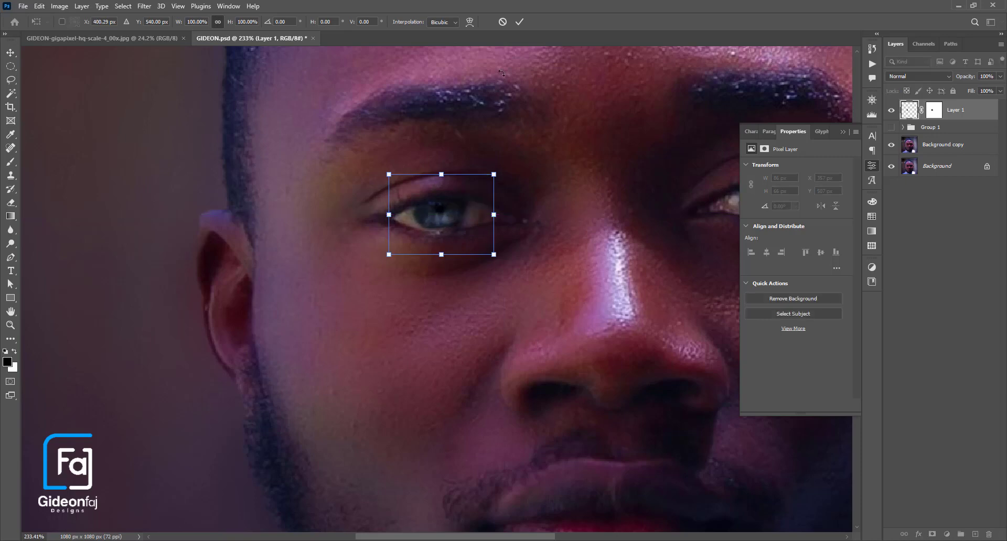
pyautogui.click(519, 22)
# Step: Touch up the Layer 1 mask around the iris with the Brush tool, undoing the stroke made on the layer itself
pyautogui.press('b')
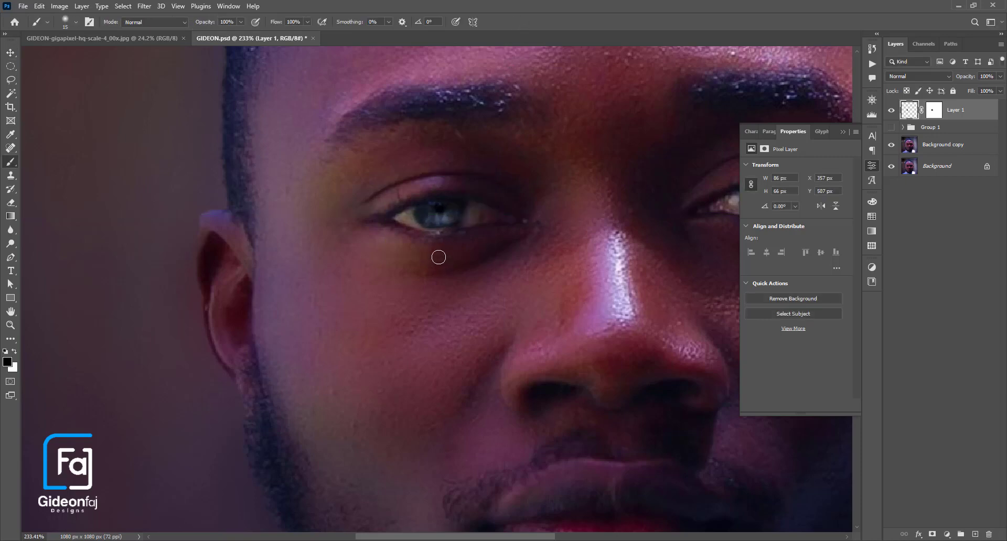
pyautogui.press('x')
pyautogui.click(423, 212)
pyautogui.hotkey('ctrl', 'z')
pyautogui.click(933, 110)
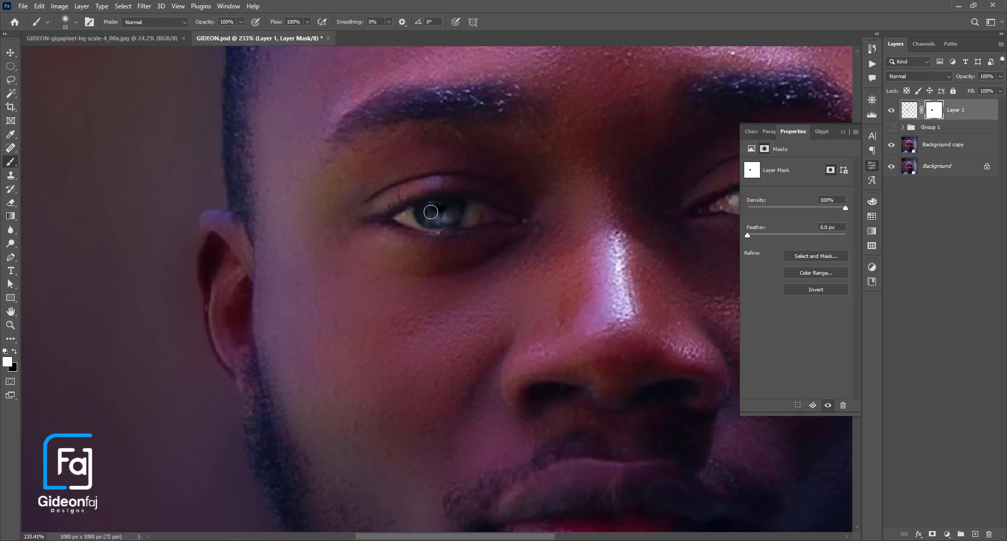
pyautogui.press('x')
pyautogui.press('x')
pyautogui.press('x')
# Step: Set Layer 1's blend mode to Lighten and its opacity to 79%
pyautogui.click(934, 82)
pyautogui.click(950, 112)
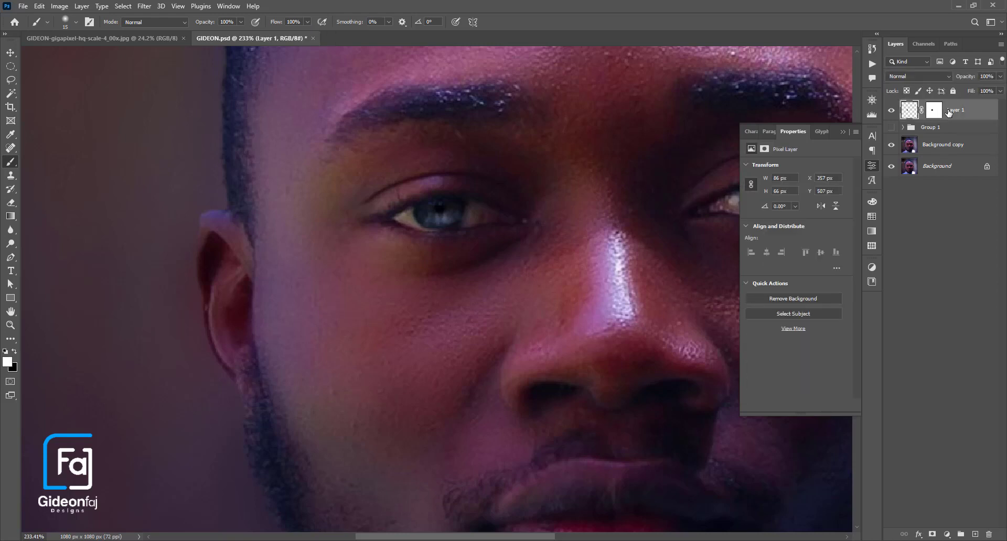
pyautogui.click(926, 76)
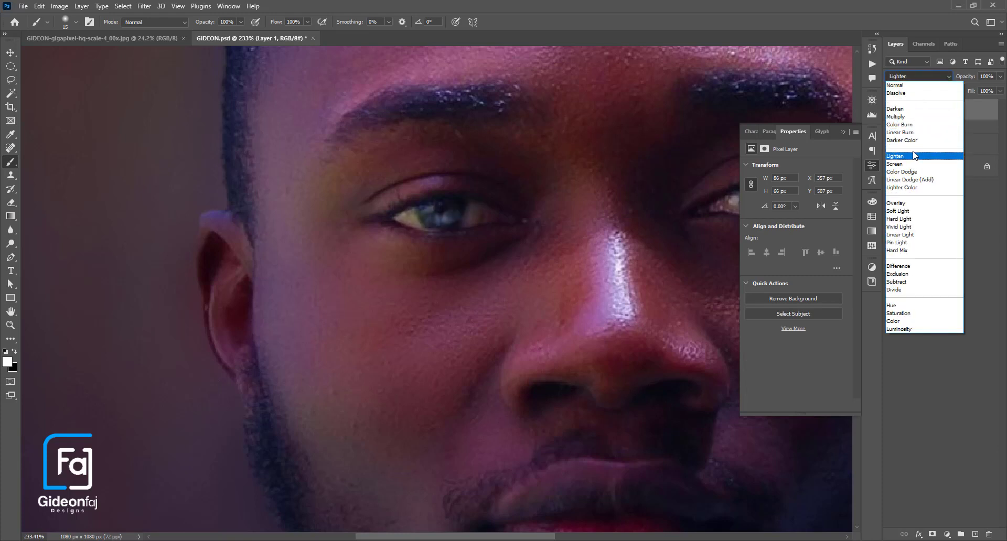
pyautogui.click(913, 156)
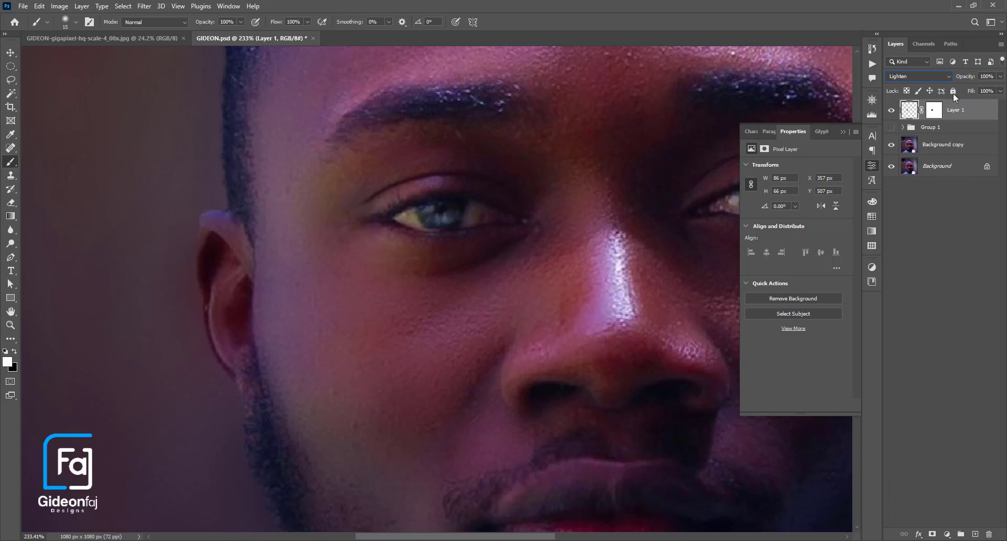
pyautogui.moveTo(969, 76); pyautogui.dragTo(960, 76)
pyautogui.click(905, 226)
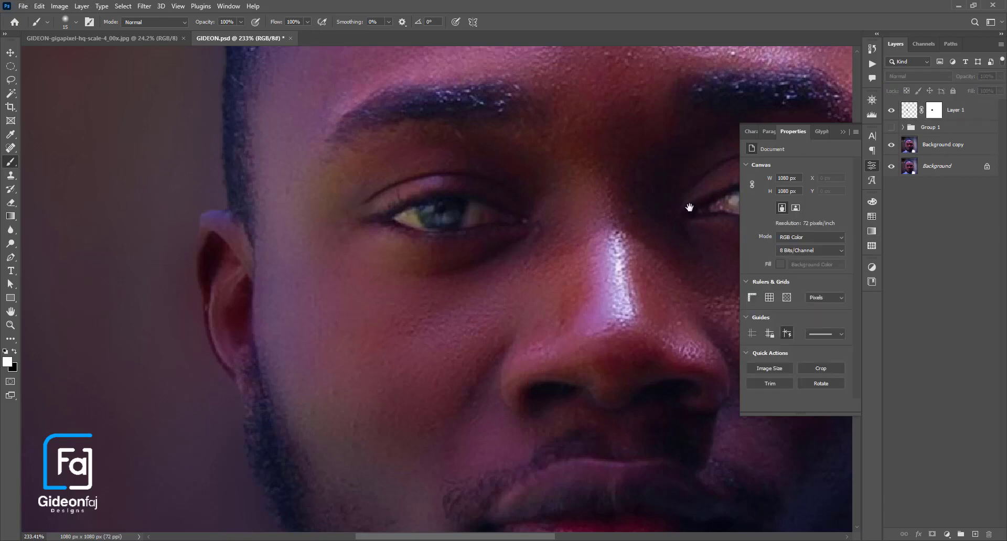
# Step: Duplicate Layer 1's blue eye onto the eye on the image's right and flip the copy horizontally
pyautogui.moveTo(689, 208); pyautogui.dragTo(455, 204)
pyautogui.click(968, 114)
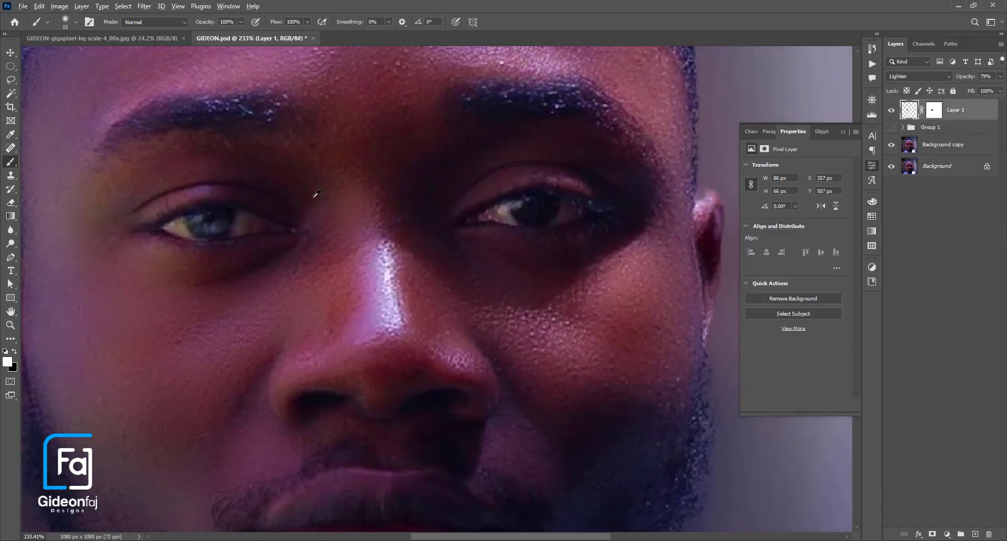
pyautogui.click(10, 52)
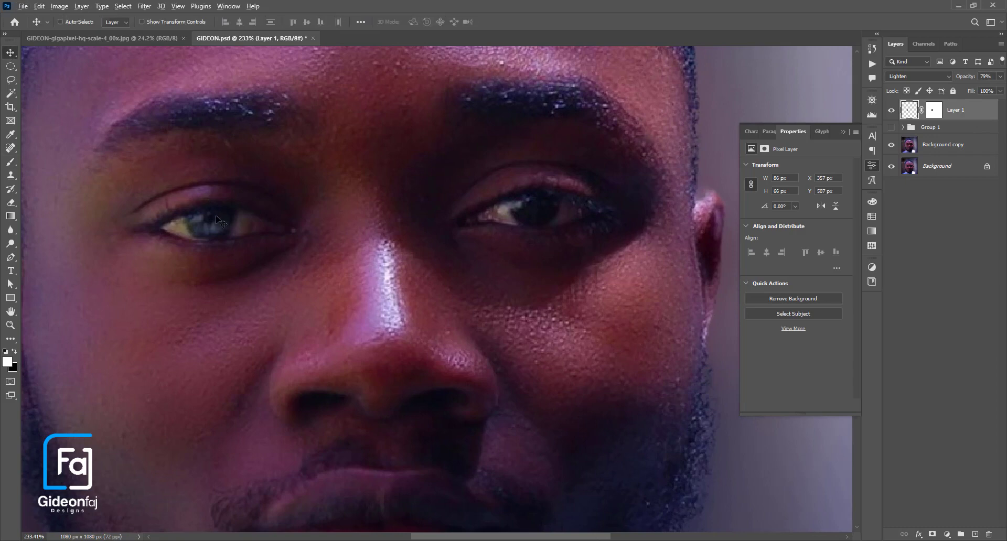
pyautogui.moveTo(217, 226); pyautogui.dragTo(543, 206)
pyautogui.hotkey('ctrl', 't')
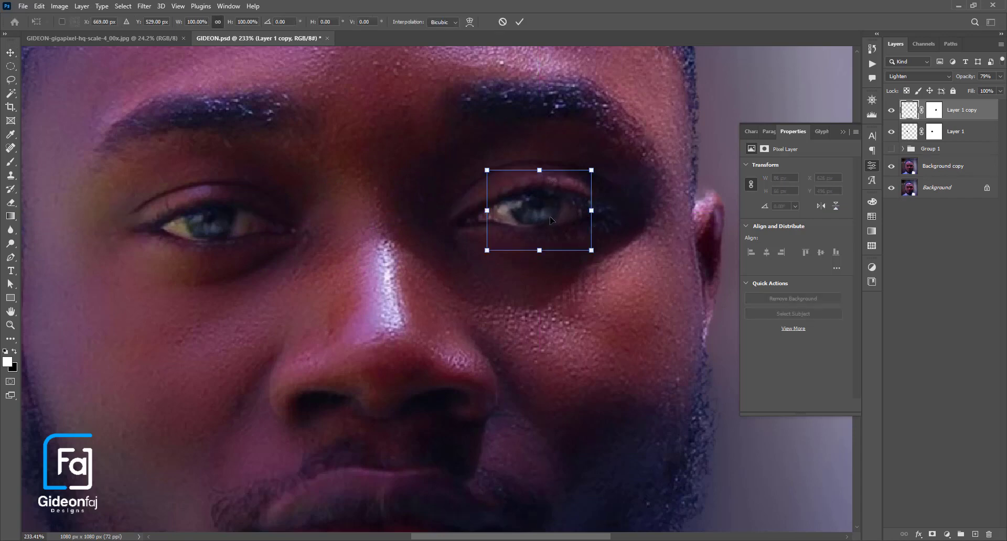
pyautogui.rightClick(551, 218)
pyautogui.click(589, 425)
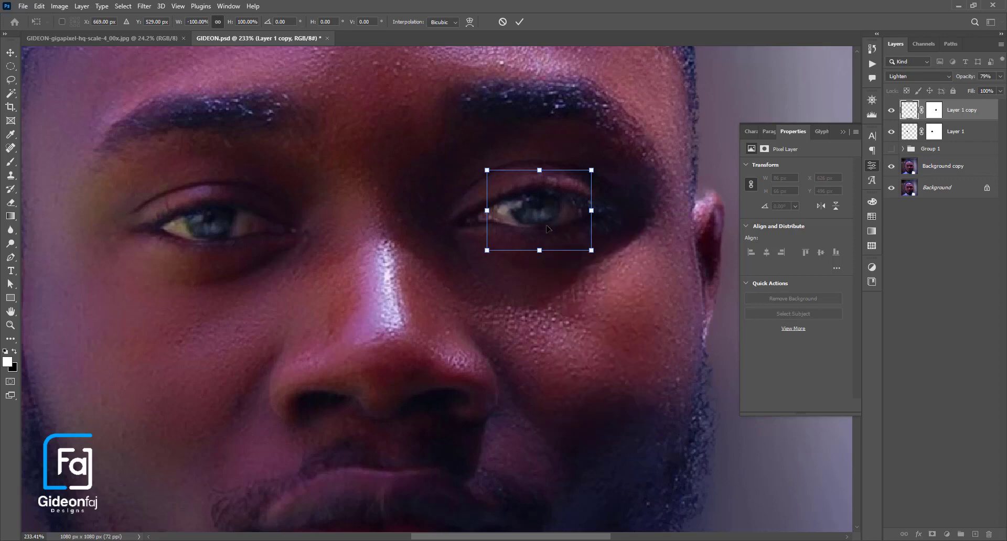
# Step: Position the flipped eye copy over the iris of the eye on the image's right and apply the transform
pyautogui.moveTo(549, 226); pyautogui.dragTo(538, 224)
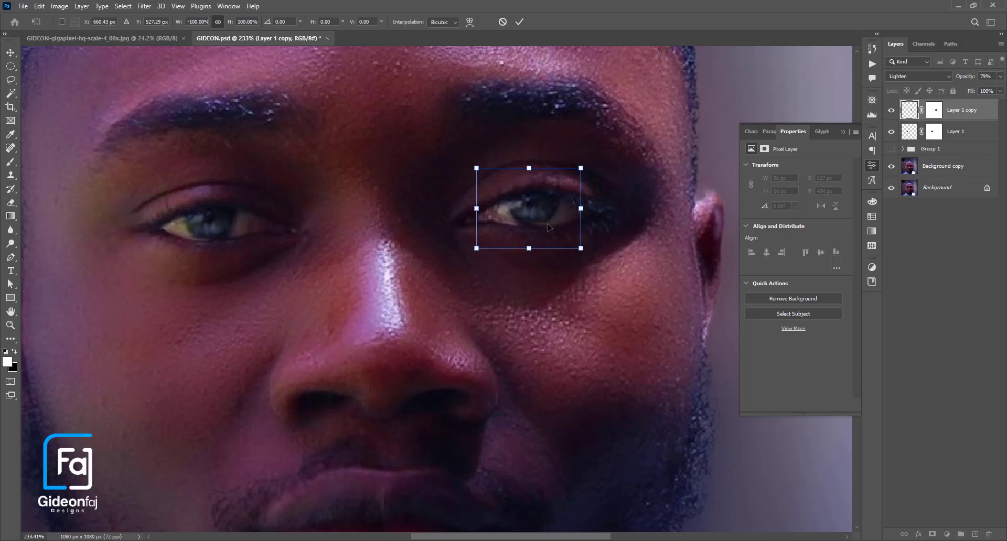
pyautogui.moveTo(549, 226); pyautogui.dragTo(539, 221)
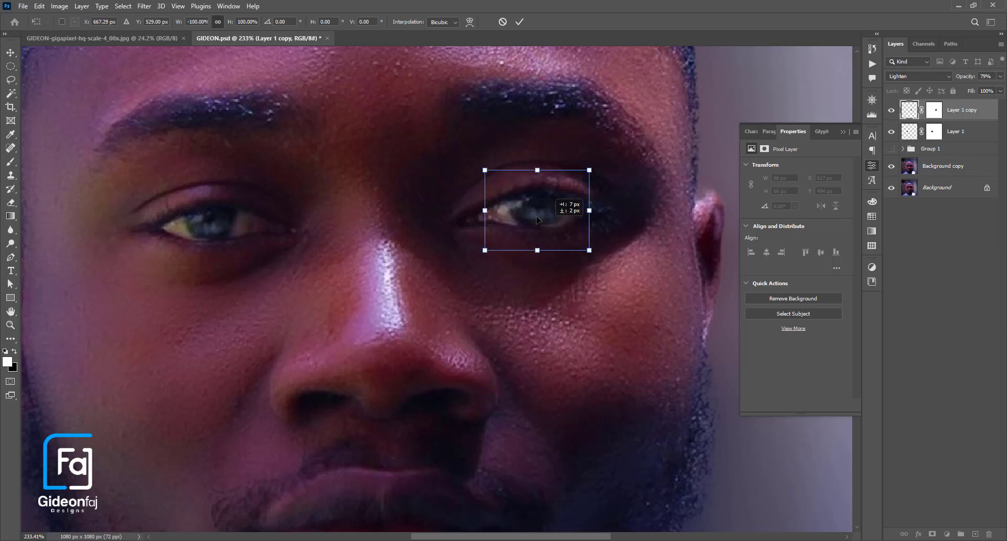
pyautogui.moveTo(537, 217); pyautogui.dragTo(538, 217)
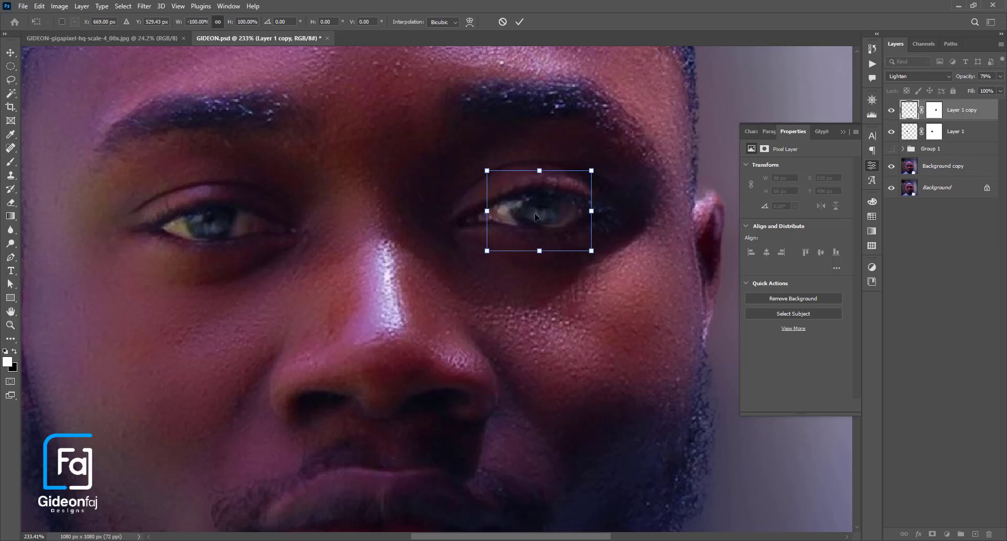
pyautogui.moveTo(535, 216); pyautogui.dragTo(536, 216)
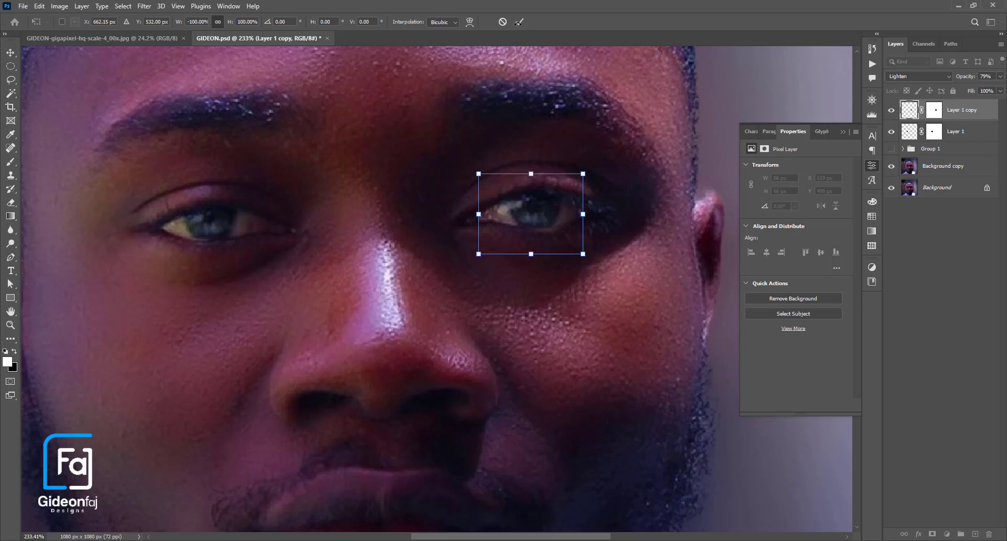
pyautogui.click(519, 21)
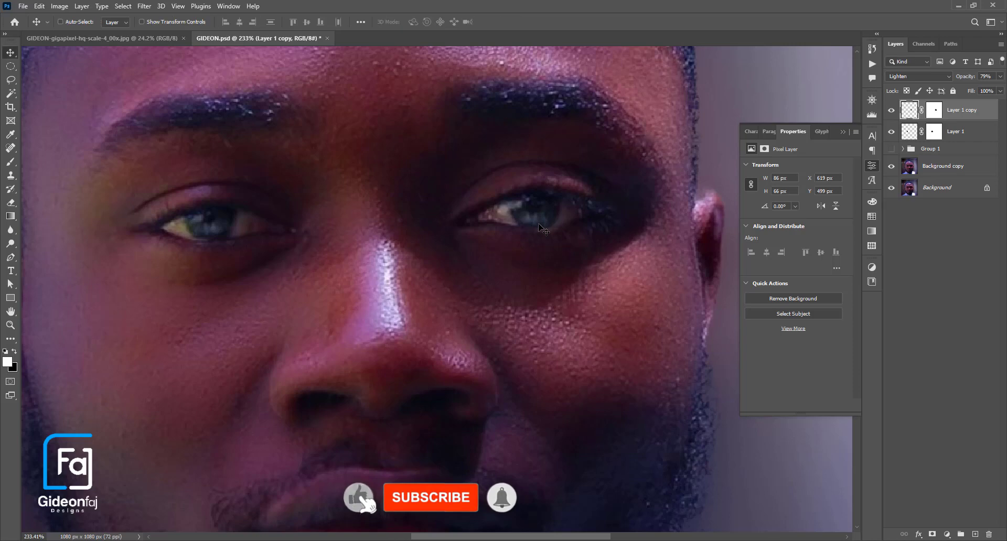
# Step: Group Layer 1 and Layer 1 copy with the whole portrait in view
pyautogui.scroll(-3, 543, 230)
pyautogui.press('ctrl')
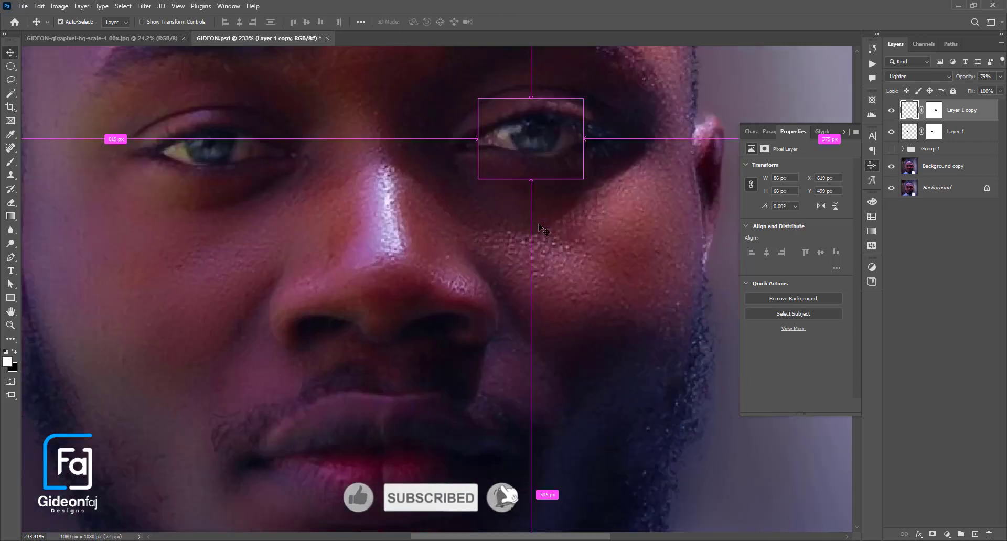
pyautogui.hotkey('ctrl', '0')
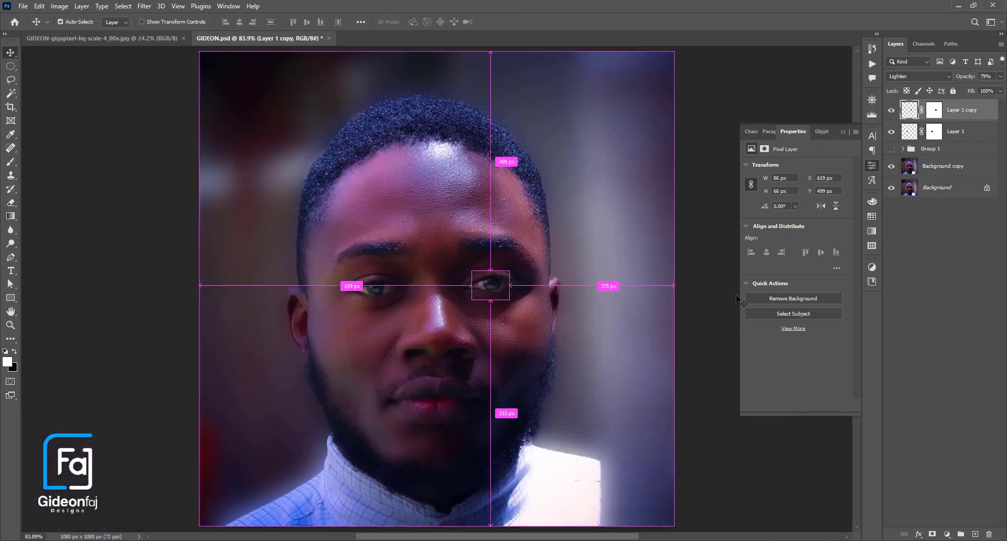
pyautogui.click(943, 272)
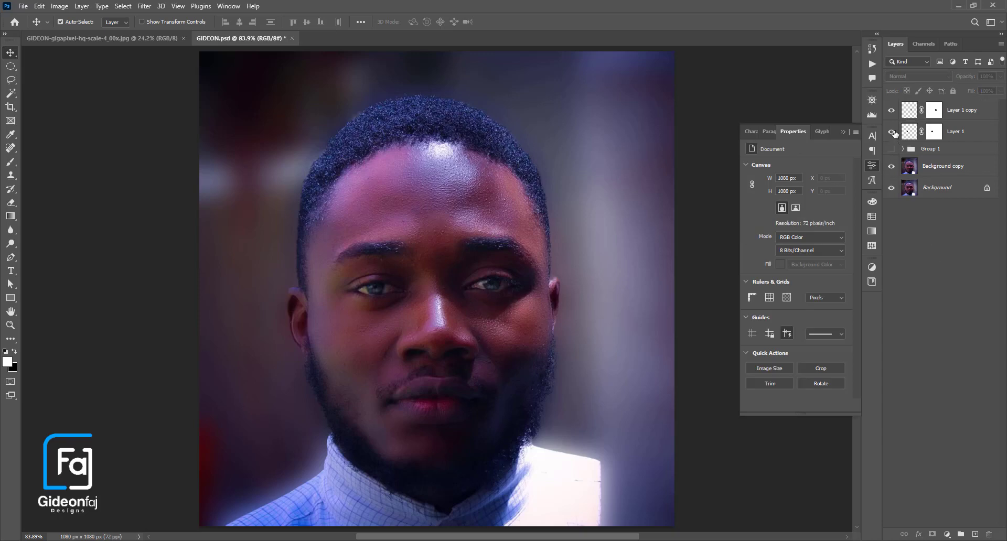
pyautogui.click(970, 134)
pyautogui.keyDown('shift'); pyautogui.click(964, 115); pyautogui.keyUp('shift')
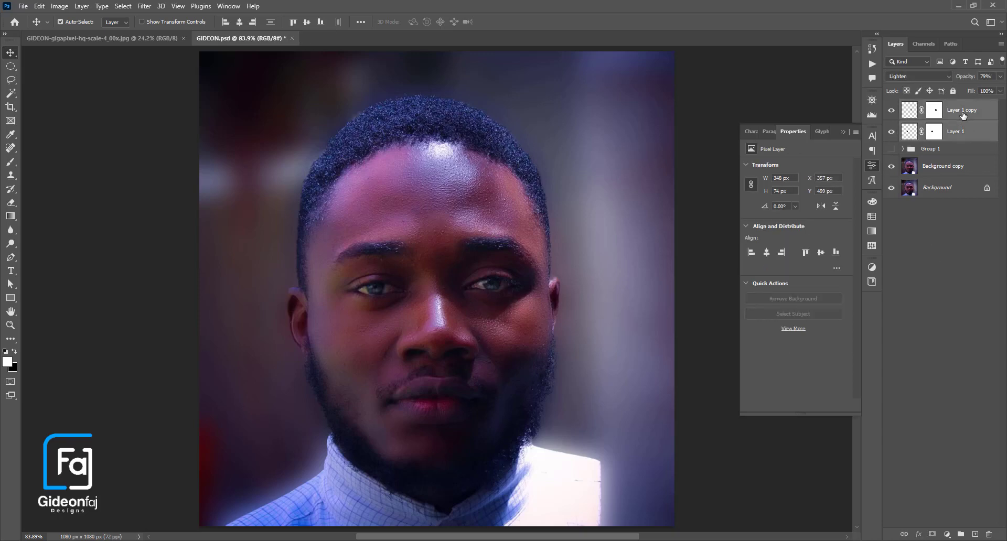
pyautogui.hotkey('ctrl', 'g')
# Step: Compare the portrait with and without Group 2, leaving the group visible
pyautogui.click(892, 106)
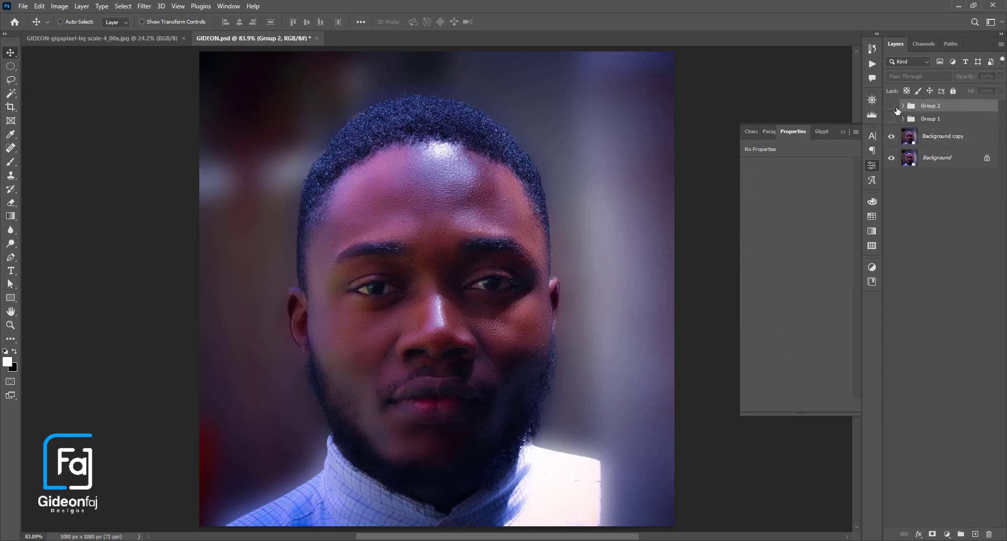
pyautogui.click(892, 106)
pyautogui.click(892, 107)
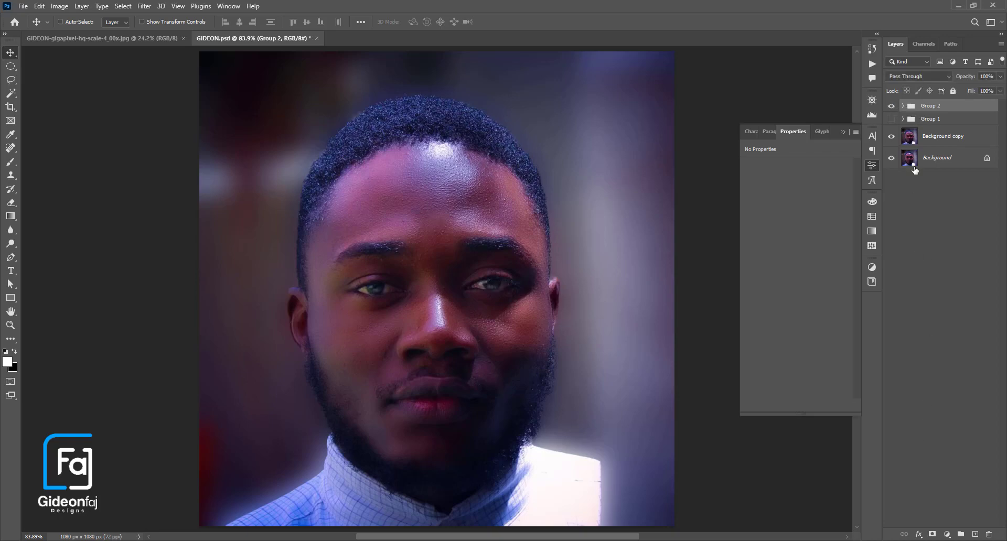
# Step: Touch up the Layer 1 copy mask around the eye on the image's right with the Brush tool and collapse Group 2
pyautogui.click(902, 106)
pyautogui.click(938, 130)
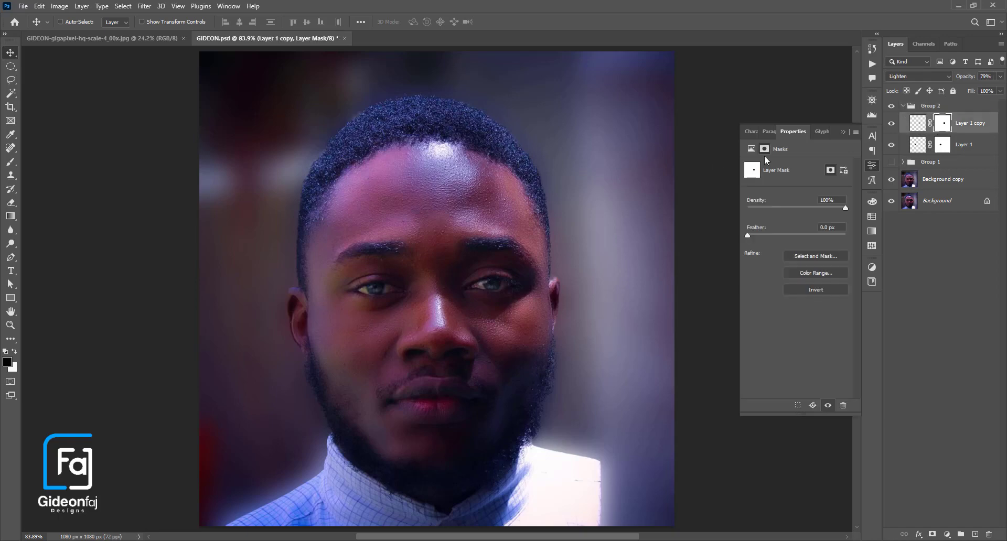
pyautogui.click(161, 24)
pyautogui.scroll(2, 444, 283)
pyautogui.scroll(2, 444, 287)
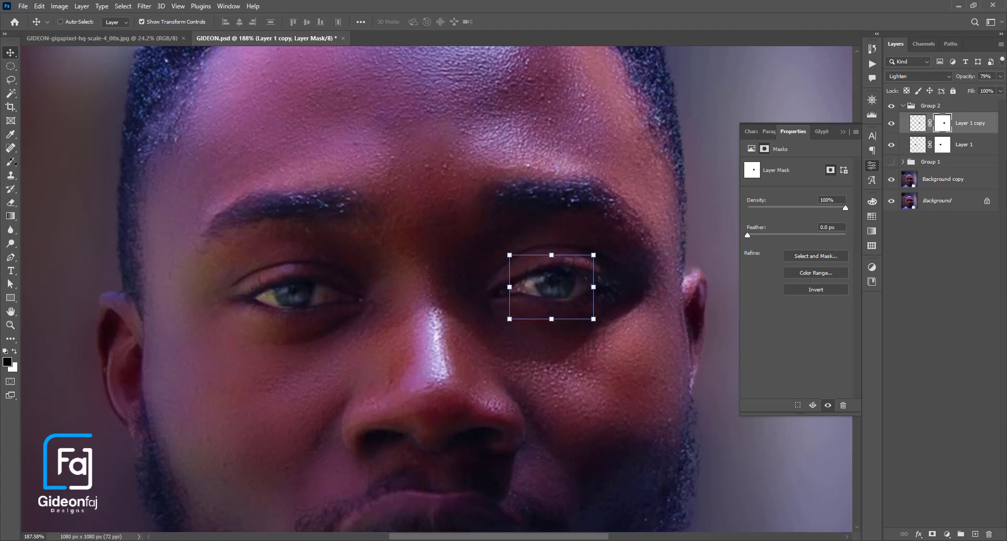
pyautogui.click(12, 161)
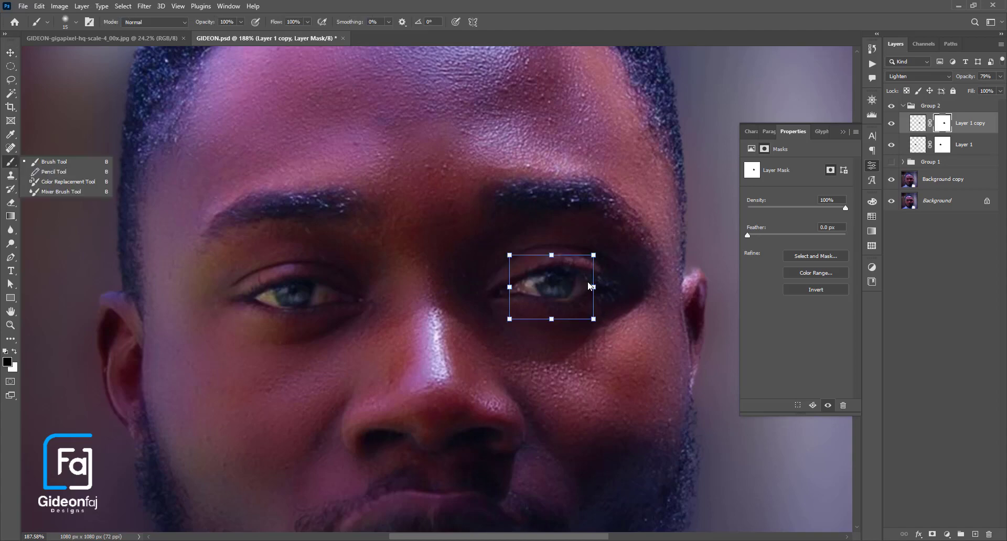
pyautogui.click(54, 161)
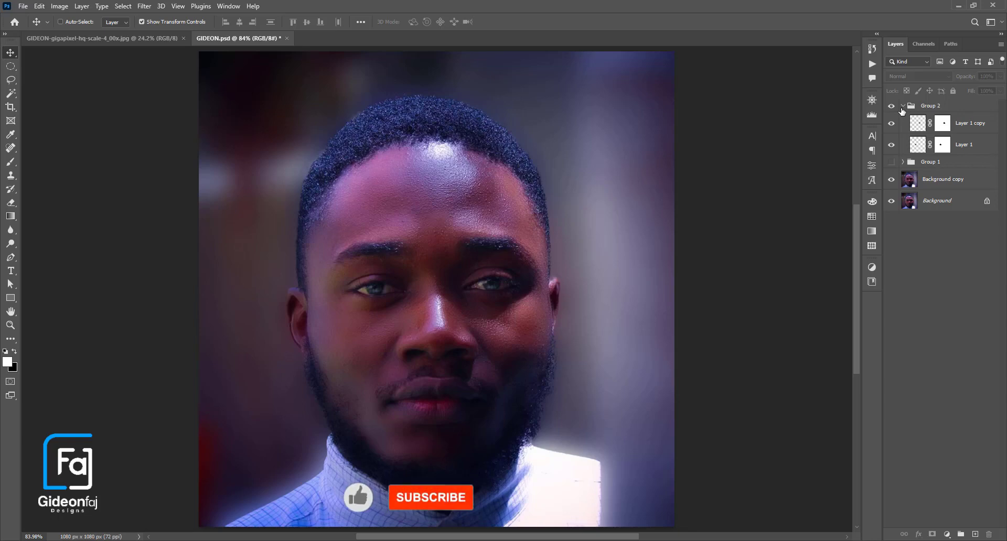
pyautogui.click(902, 106)
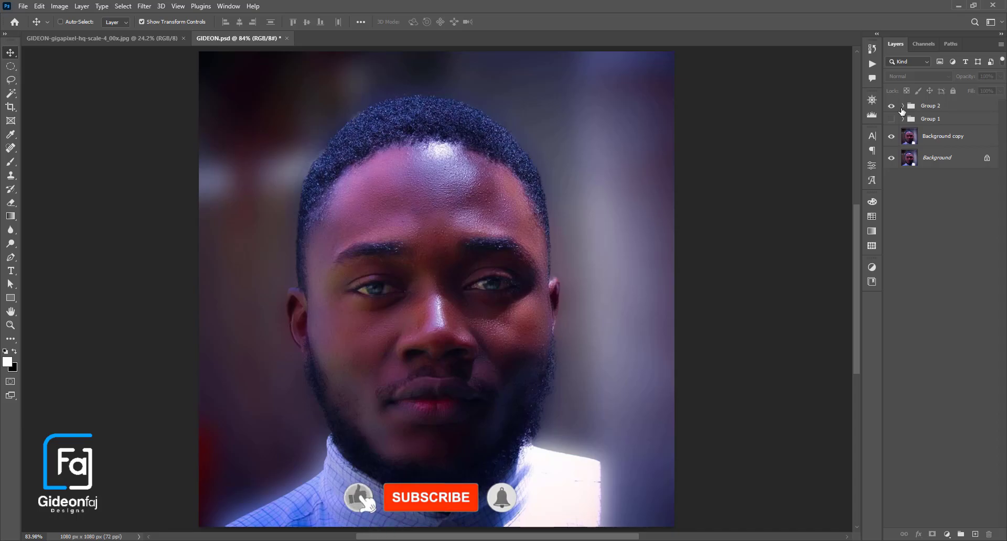